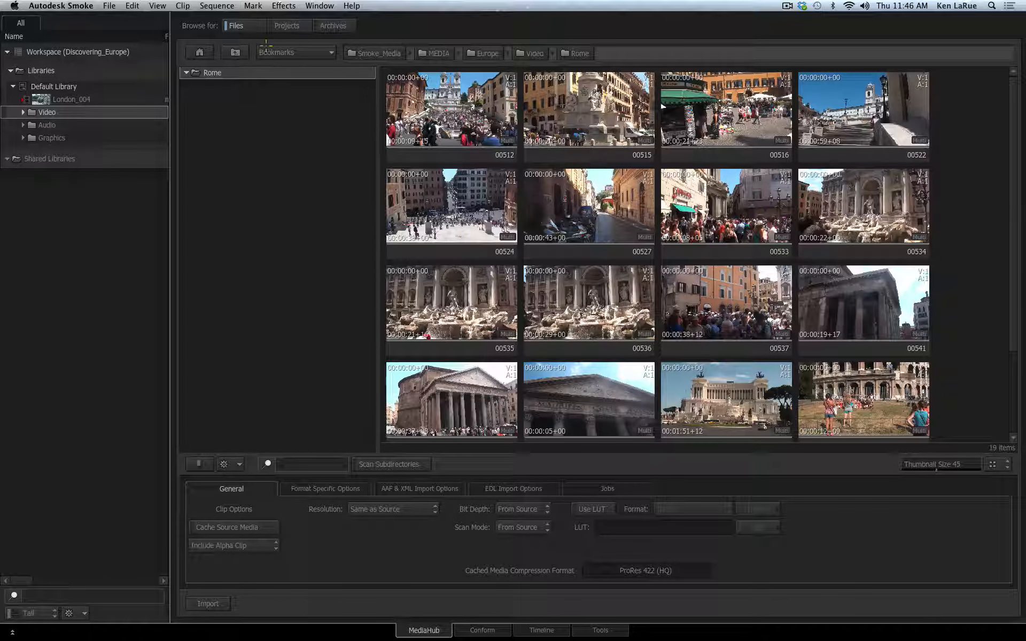
# Bookmark the Rome video folder, and reopen it from the top-level device list using that bookmark.
pyautogui.click(303, 52)
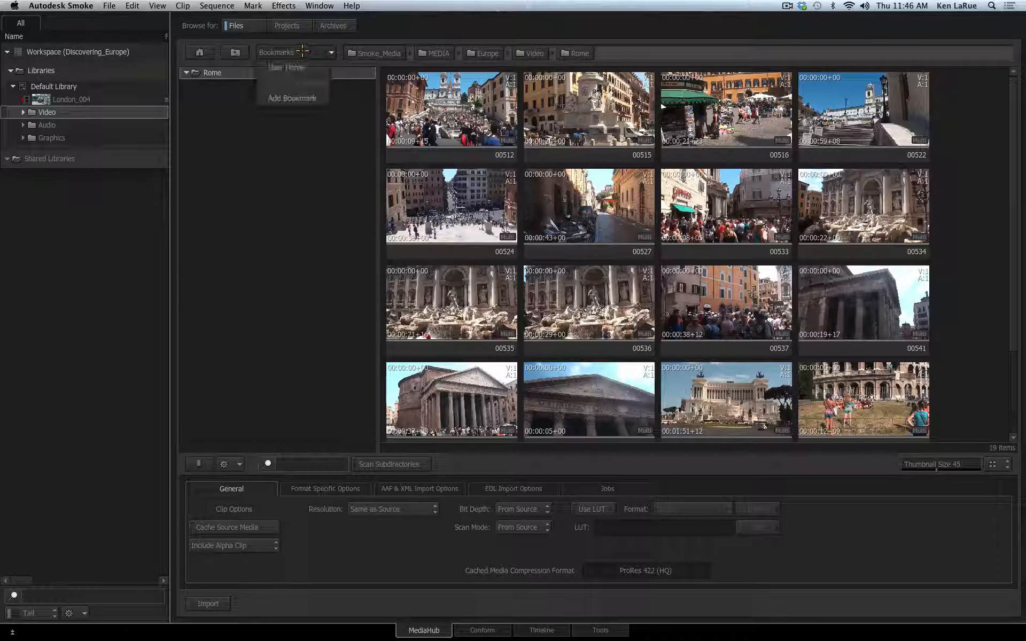
pyautogui.click(302, 98)
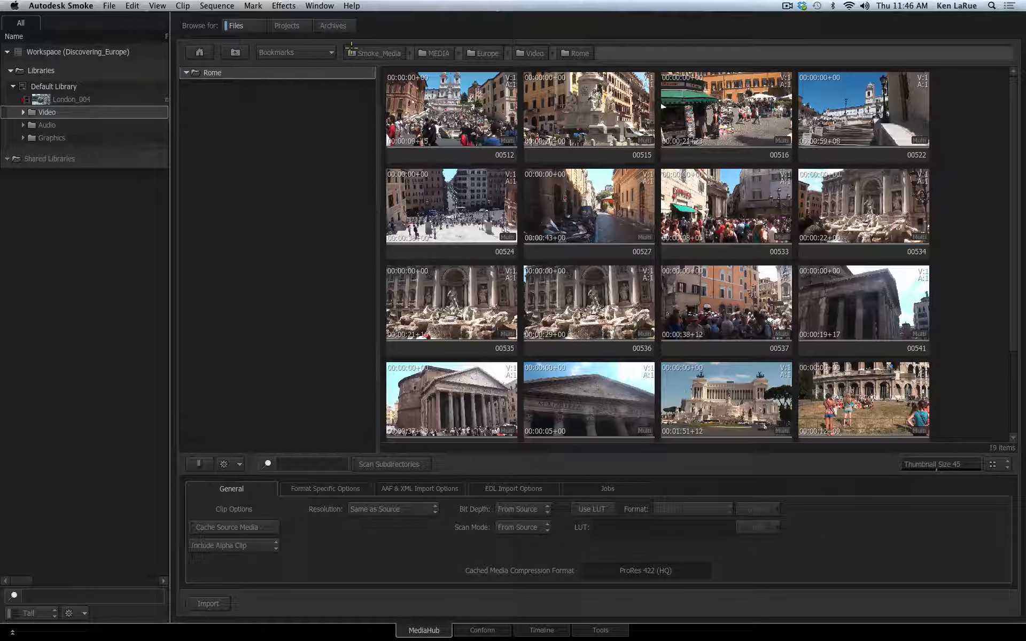
pyautogui.click(197, 52)
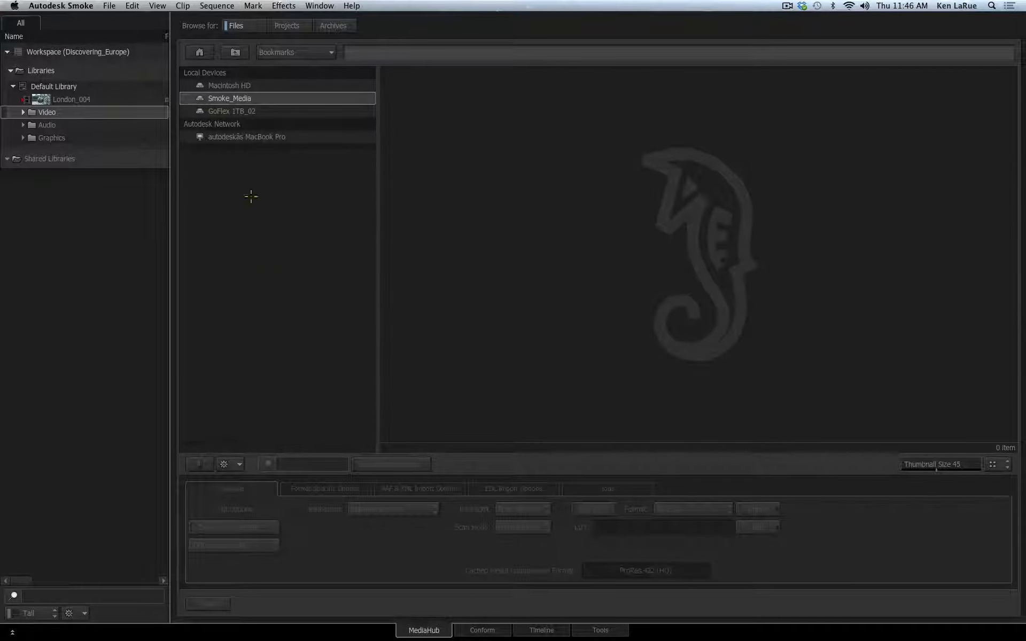
pyautogui.click(292, 51)
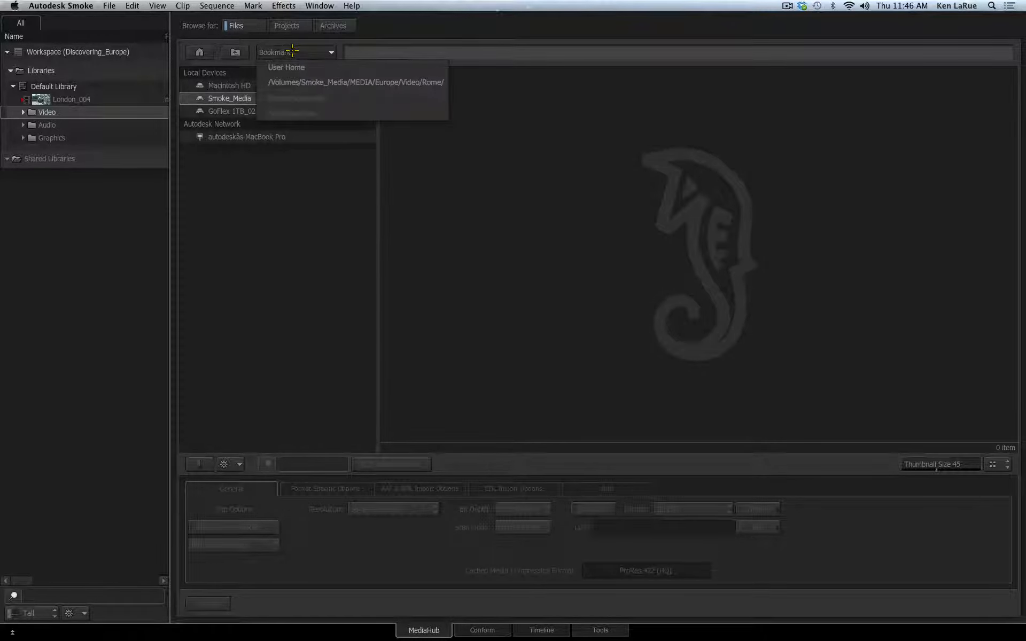
pyautogui.click(346, 82)
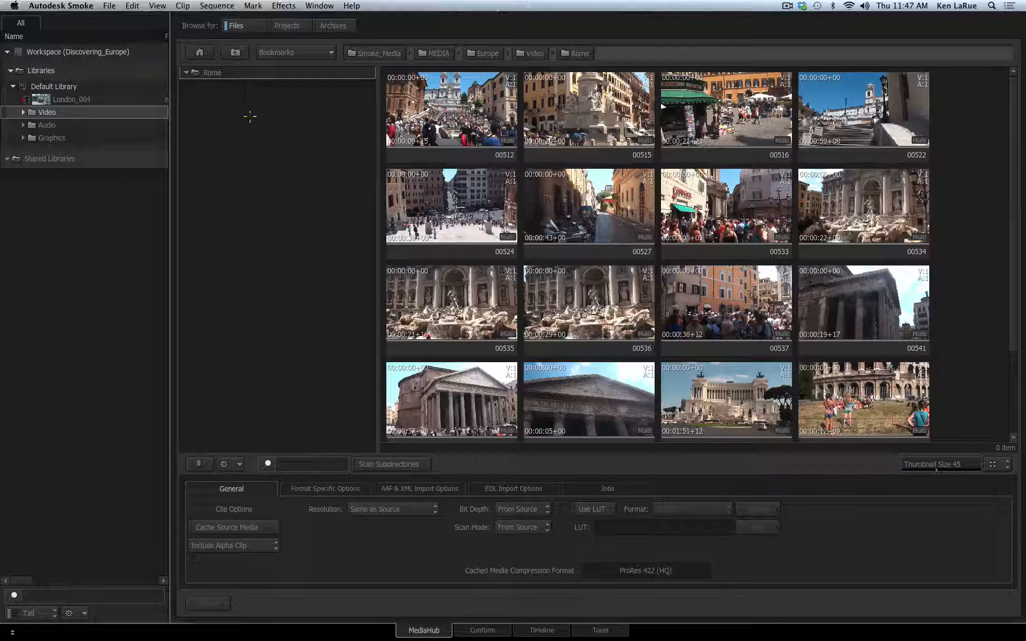
# Hide the folder tree beside the Rome clips and show it again.
pyautogui.click(195, 465)
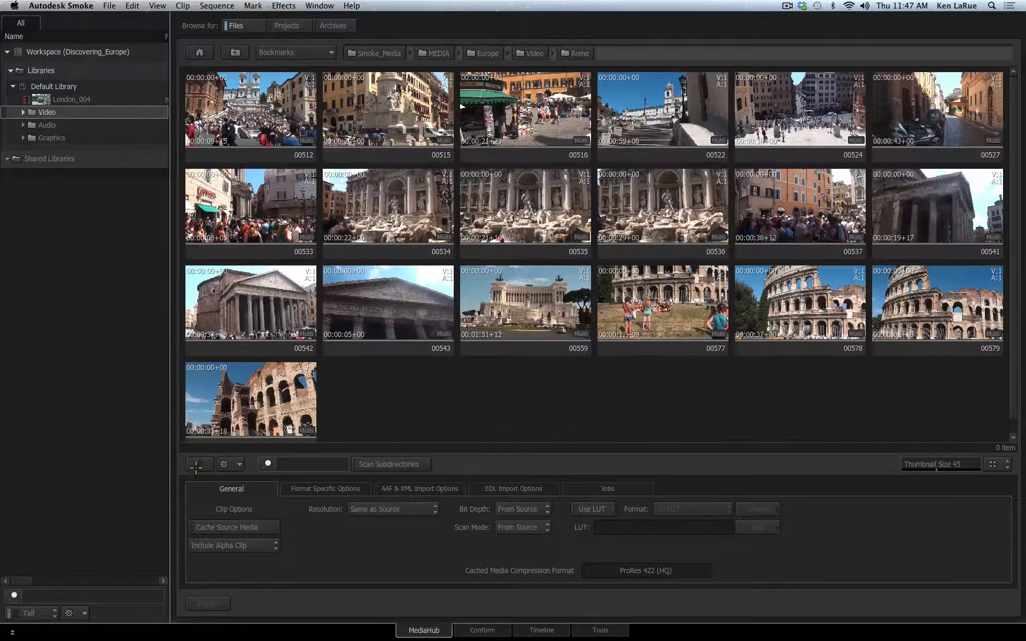
pyautogui.click(197, 465)
pyautogui.click(195, 465)
pyautogui.click(195, 465)
pyautogui.click(236, 463)
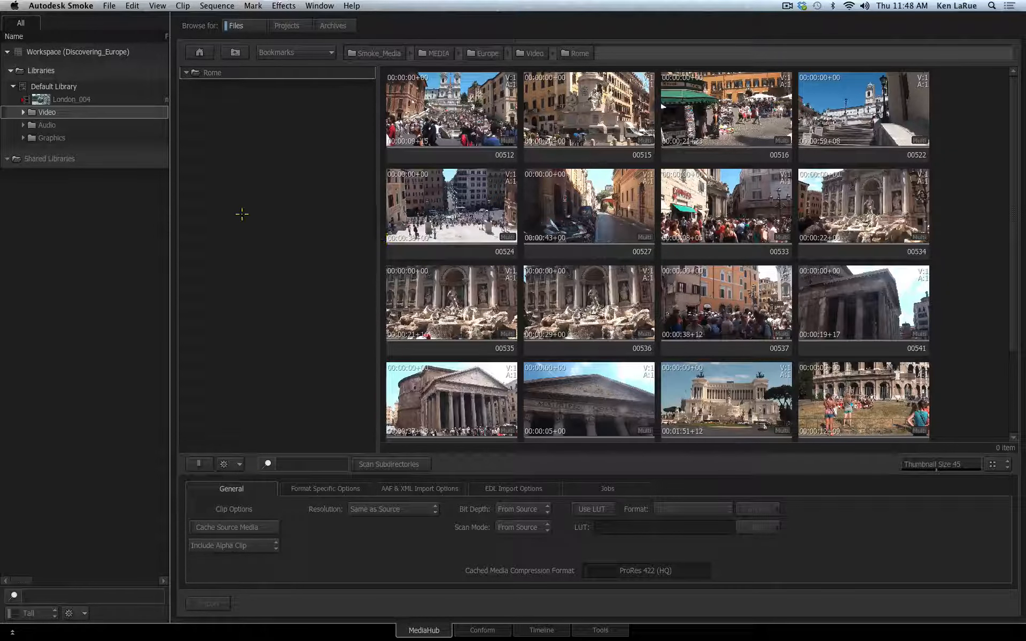
pyautogui.rightClick(242, 214)
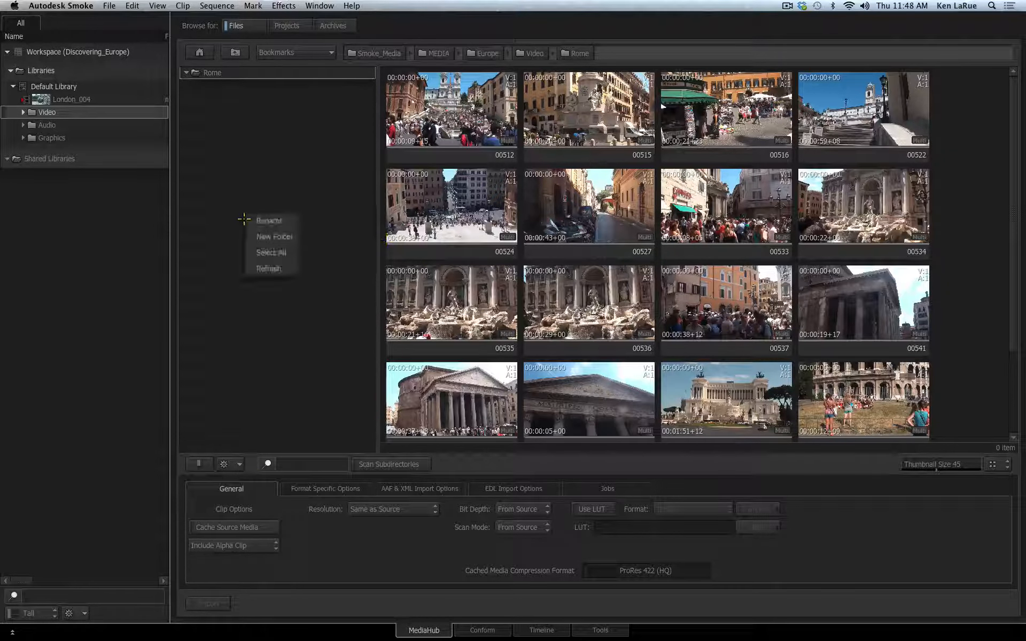
pyautogui.rightClick(595, 247)
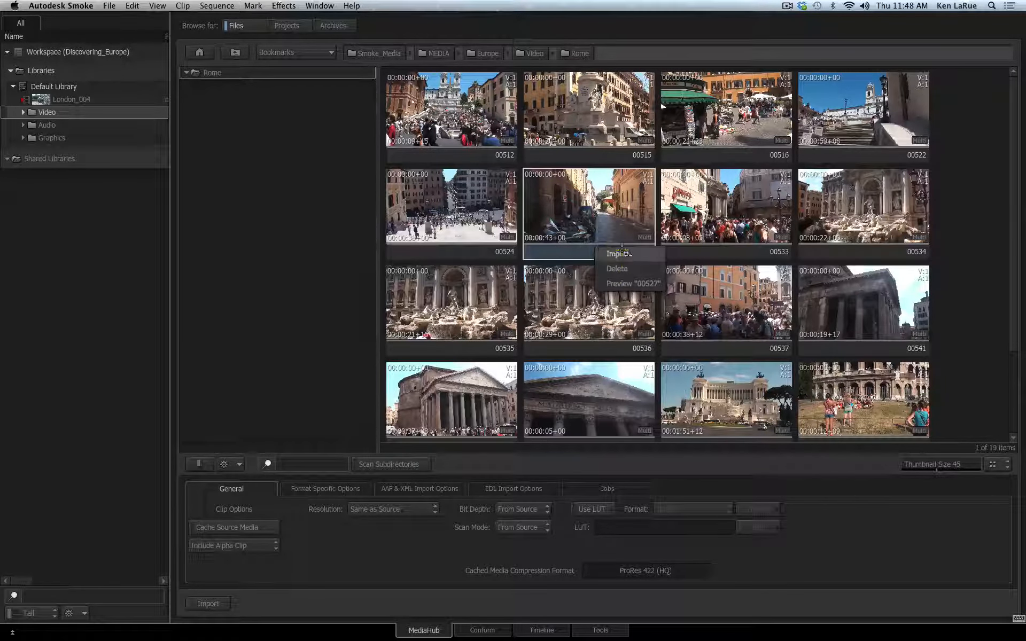
pyautogui.click(305, 368)
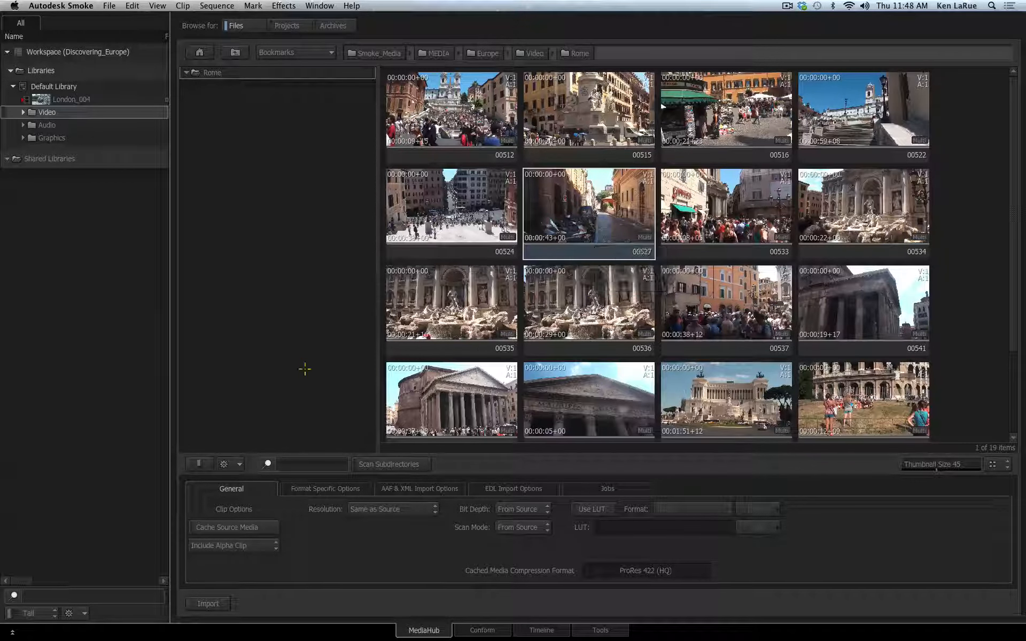
pyautogui.rightClick(275, 76)
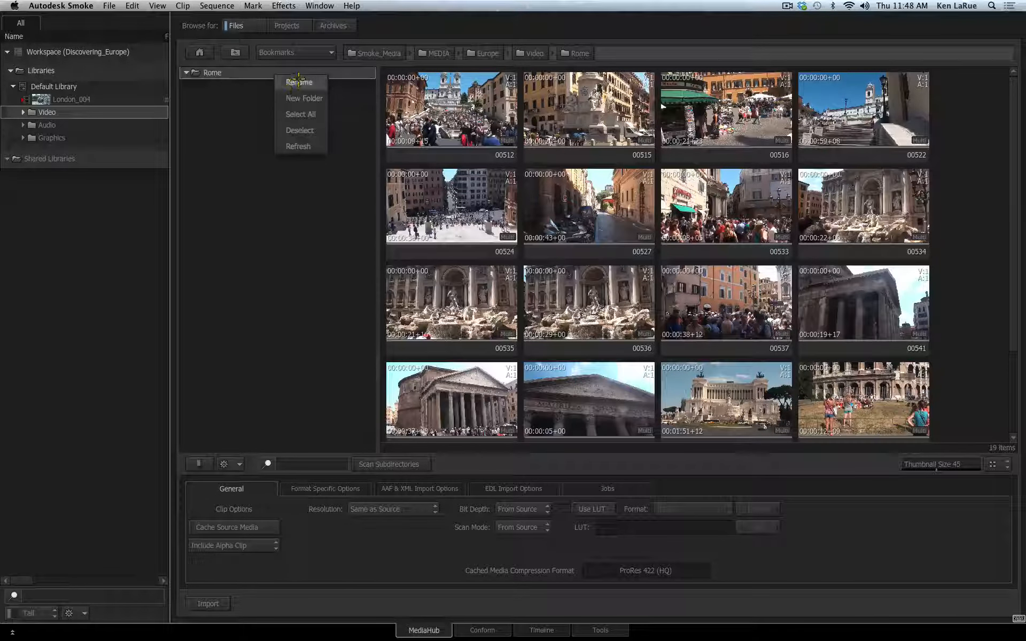
pyautogui.click(296, 207)
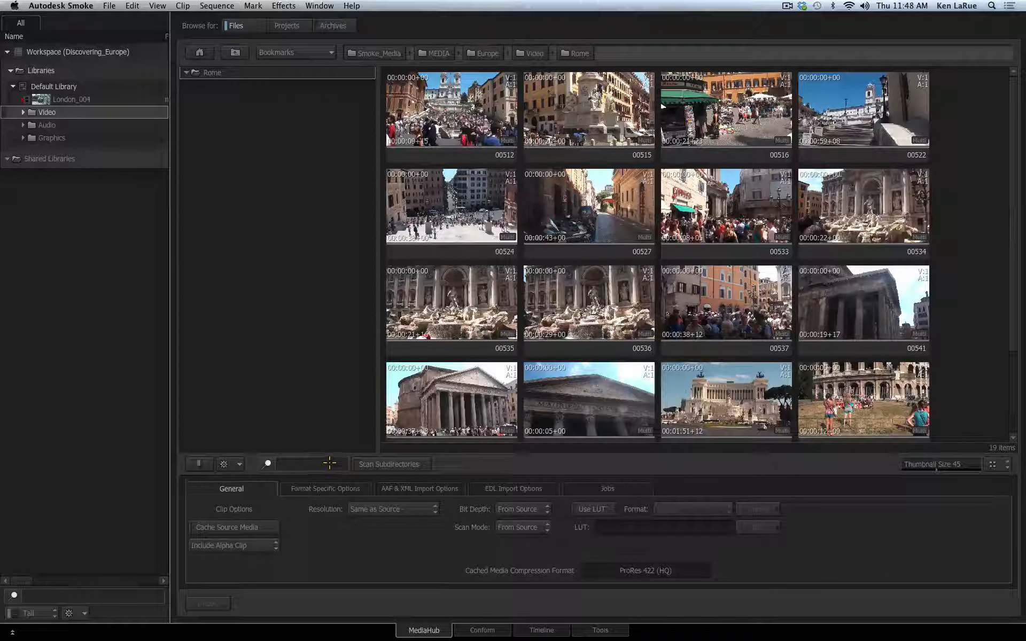
# Go up to the parent Video folder, search its contents for clip 00089 and select the found clip.
pyautogui.click(235, 52)
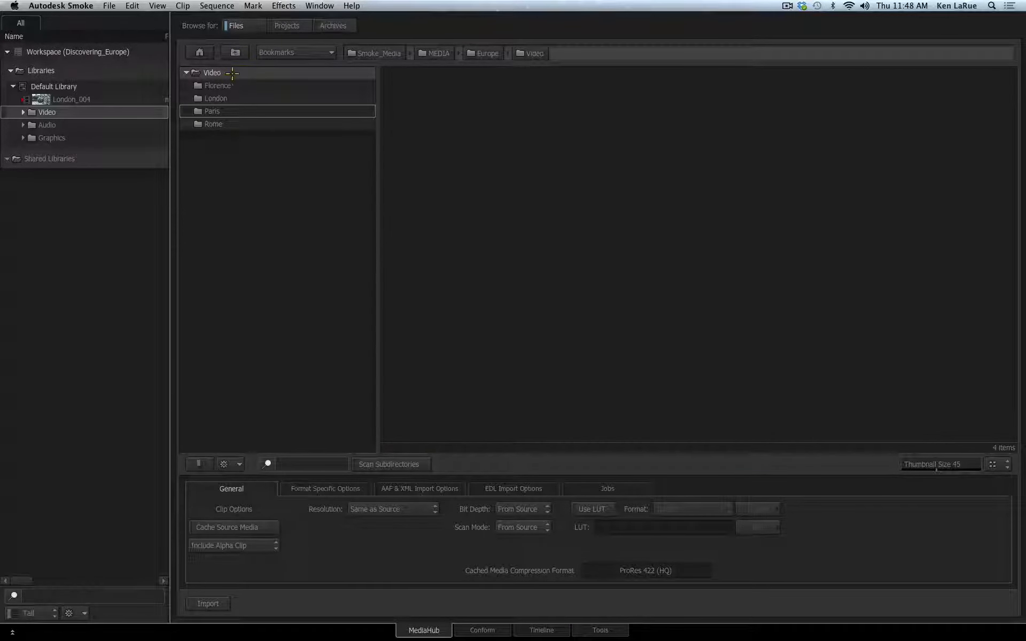
pyautogui.click(298, 467)
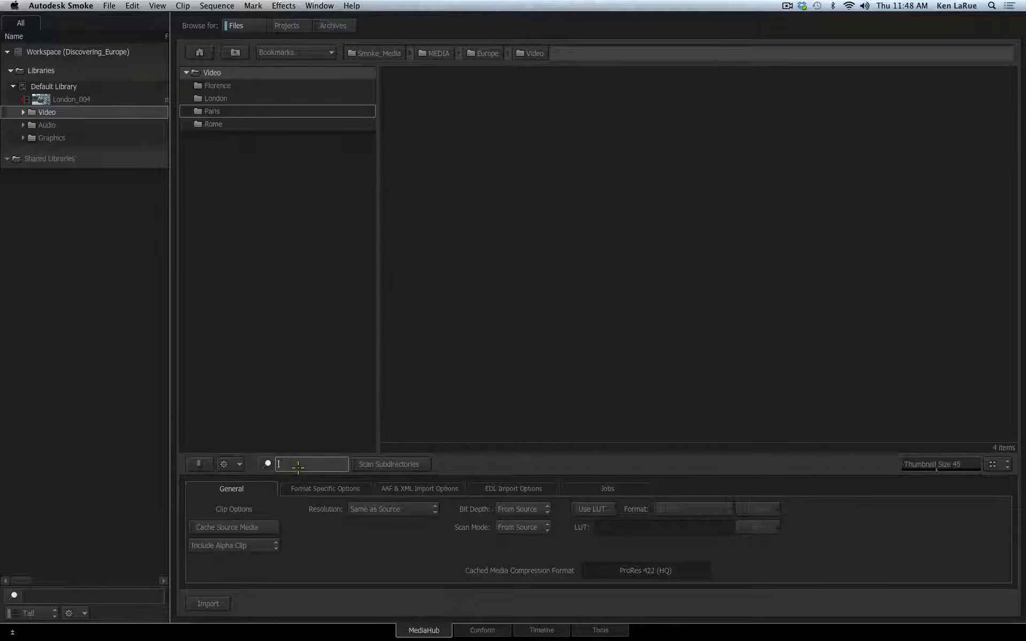
pyautogui.write('0000')
pyautogui.click(265, 463)
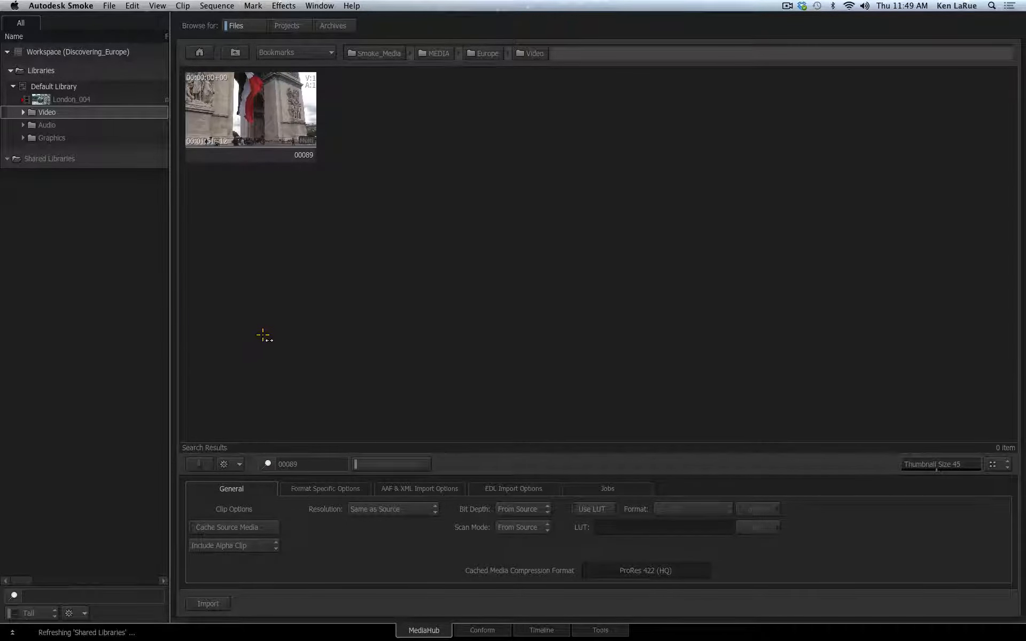
pyautogui.click(267, 128)
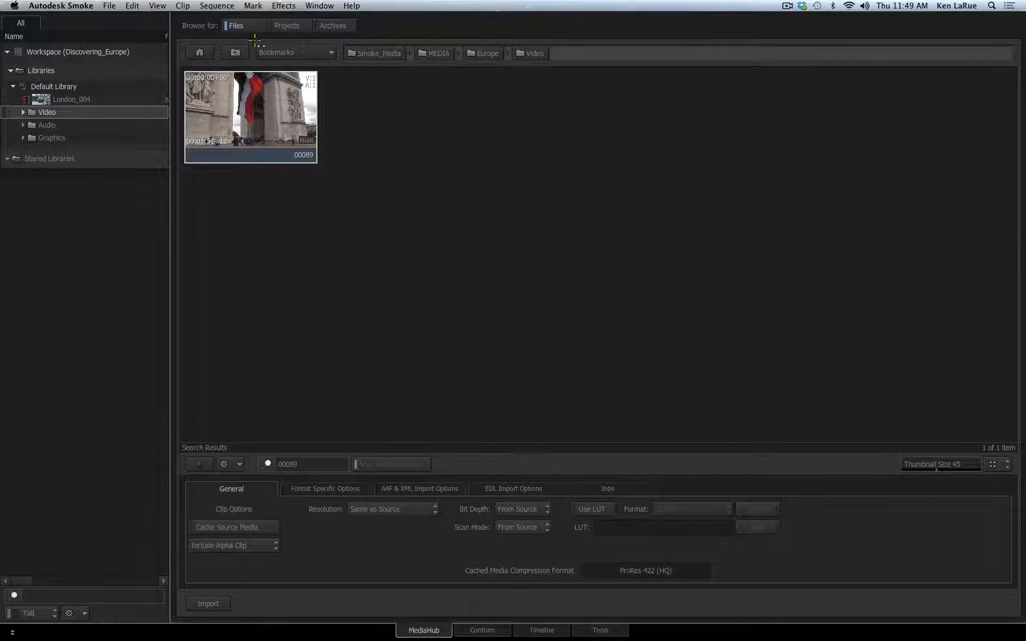
# Return to the bookmarked Rome folder and set the thumbnail size to 47.
pyautogui.click(280, 53)
pyautogui.click(309, 81)
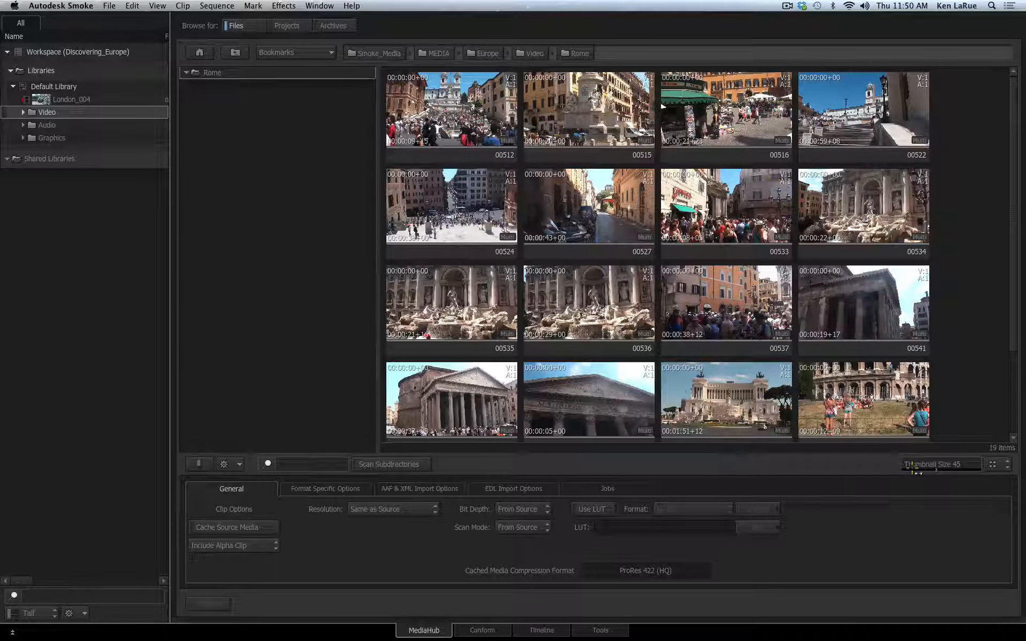
pyautogui.moveTo(936, 469)
pyautogui.mouseDown()
pyautogui.moveTo(915, 469)
pyautogui.moveTo(962, 469)
pyautogui.moveTo(938, 469)
pyautogui.mouseUp()
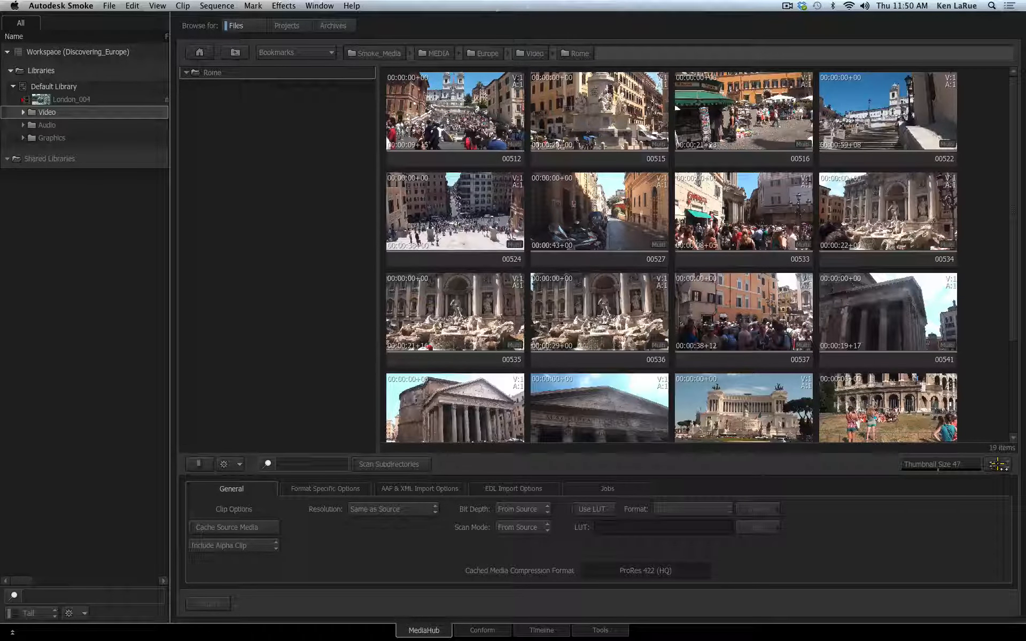
# Show the Rome clips in List view, moving the media duration column directly after the file format column and widening the latter.
pyautogui.click(997, 472)
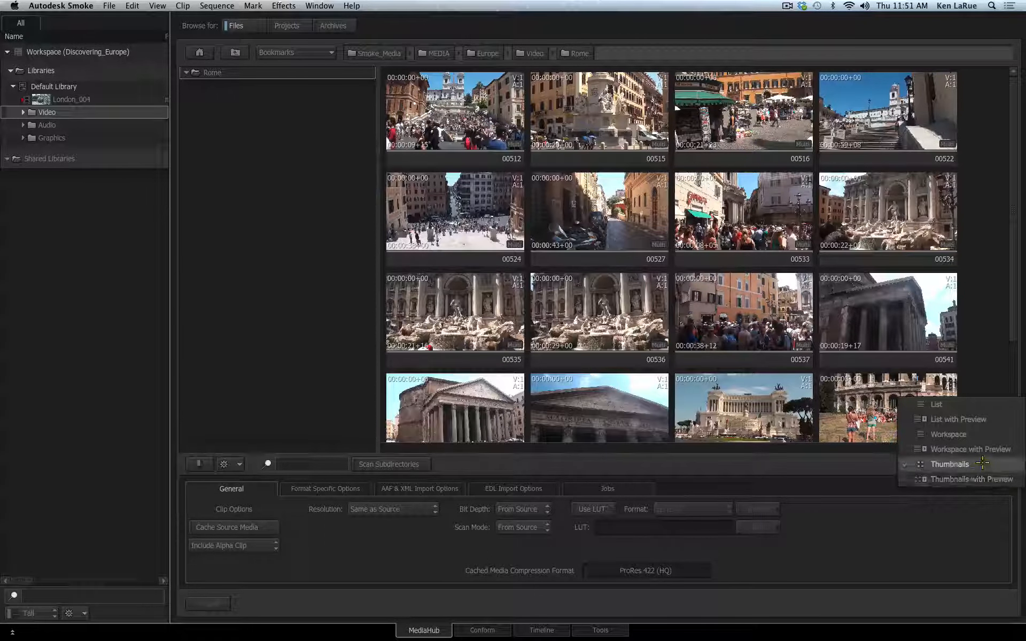
pyautogui.click(984, 406)
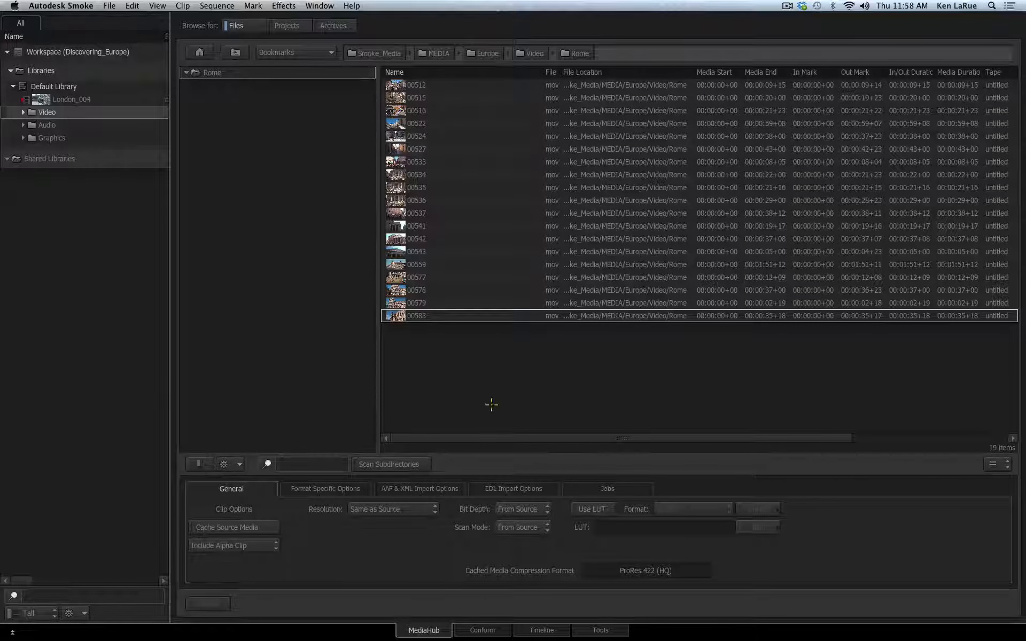
pyautogui.rightClick(457, 70)
pyautogui.moveTo(946, 72); pyautogui.dragTo(564, 72)
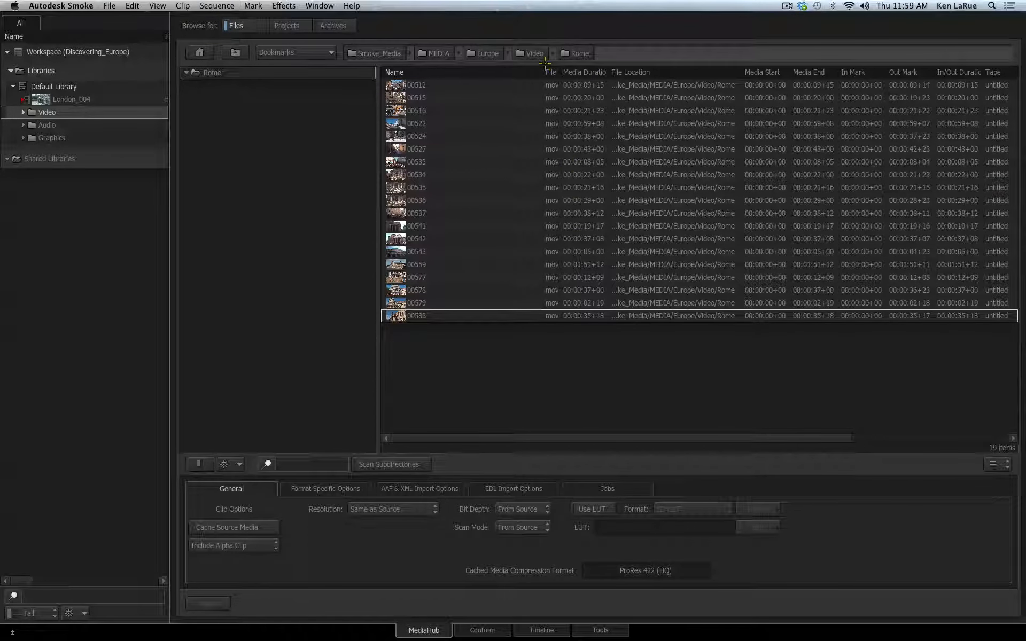
pyautogui.moveTo(543, 69)
pyautogui.mouseDown()
pyautogui.moveTo(511, 69)
pyautogui.moveTo(585, 71)
pyautogui.moveTo(551, 75)
pyautogui.mouseUp()
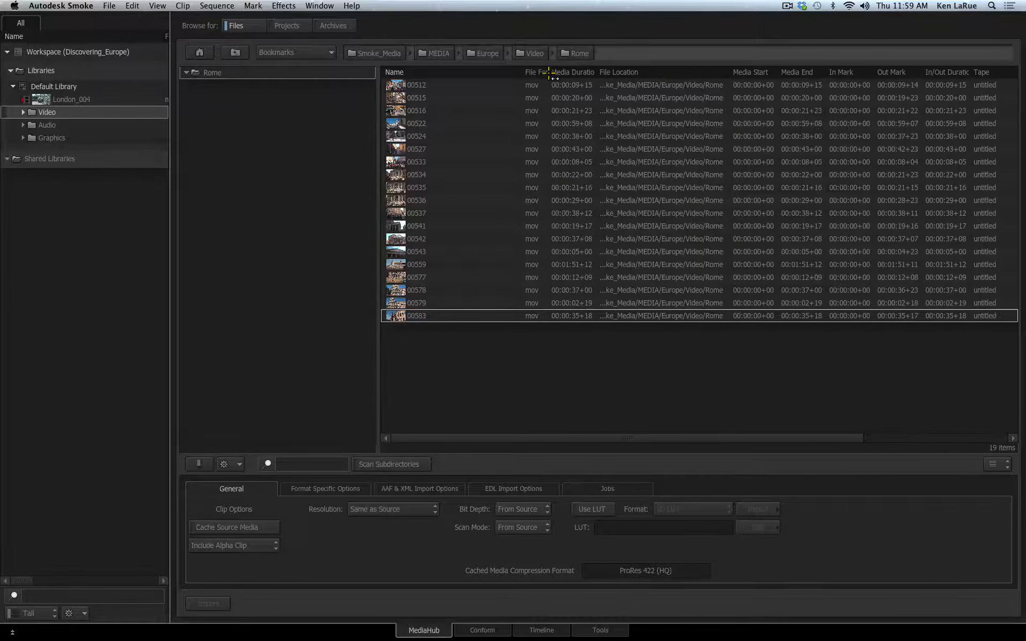
# View the Rome clips in the Workspace layout, and switch the browser to List with Preview.
pyautogui.click(993, 463)
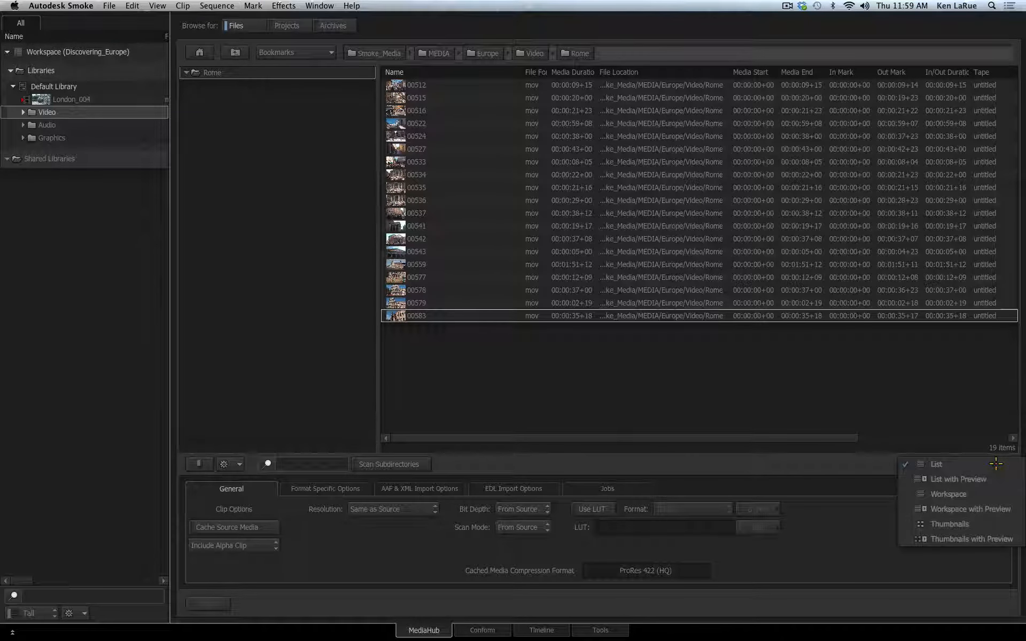
pyautogui.click(995, 494)
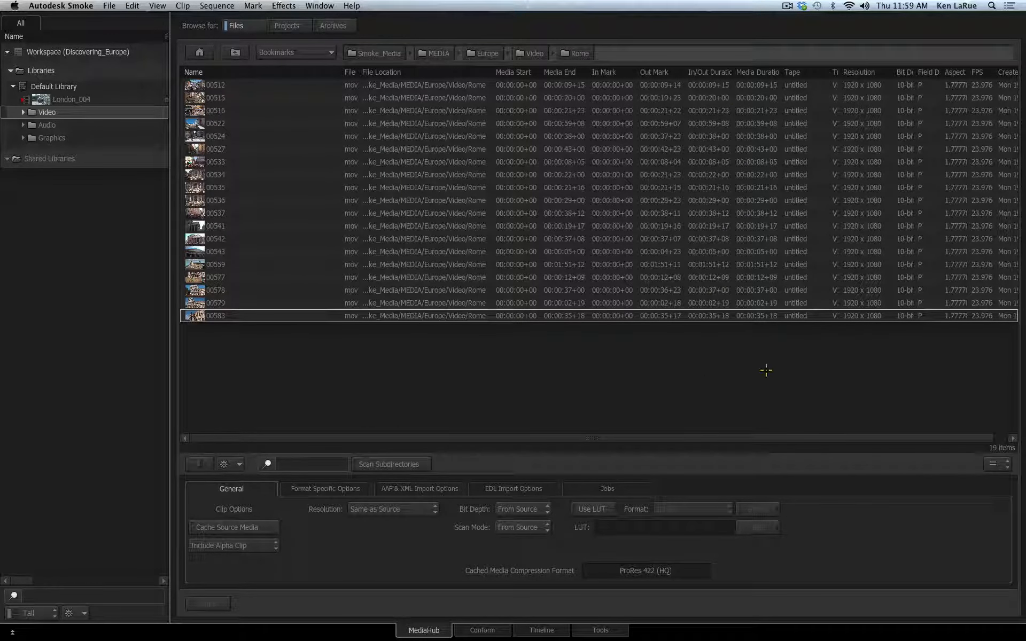
pyautogui.click(993, 463)
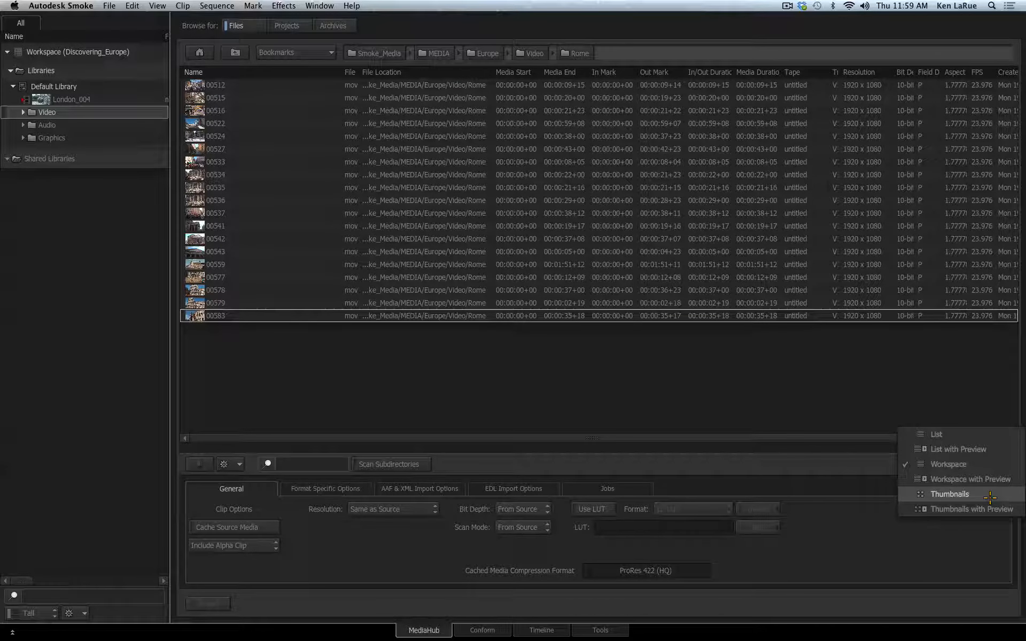
pyautogui.click(990, 448)
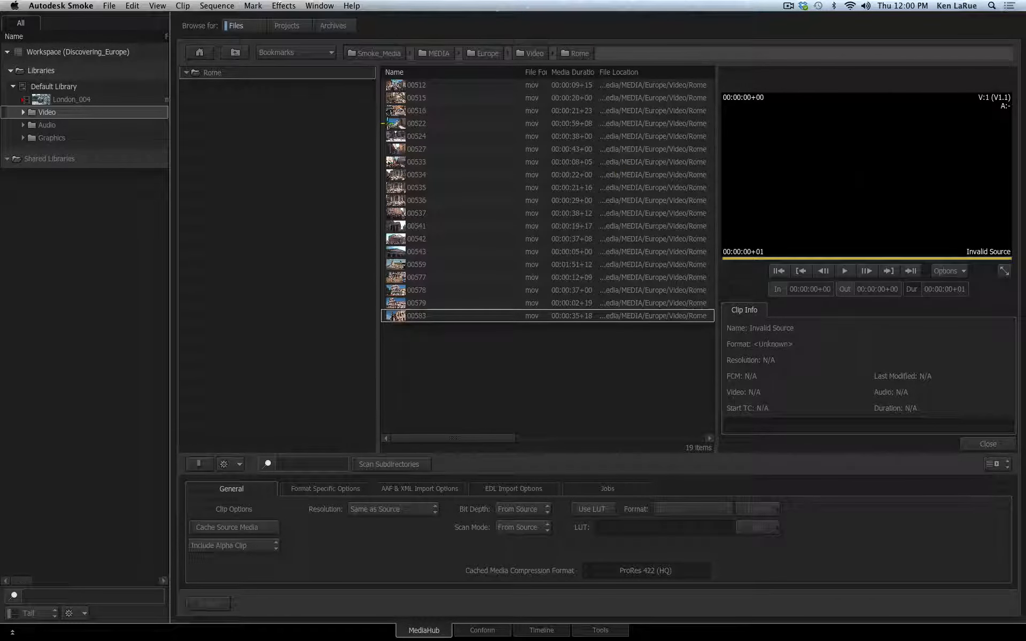
# Preview clips 00522, 00524, 00533, 00536 through 00542, and 00516 from the list.
pyautogui.click(399, 126)
pyautogui.click(398, 137)
pyautogui.click(399, 162)
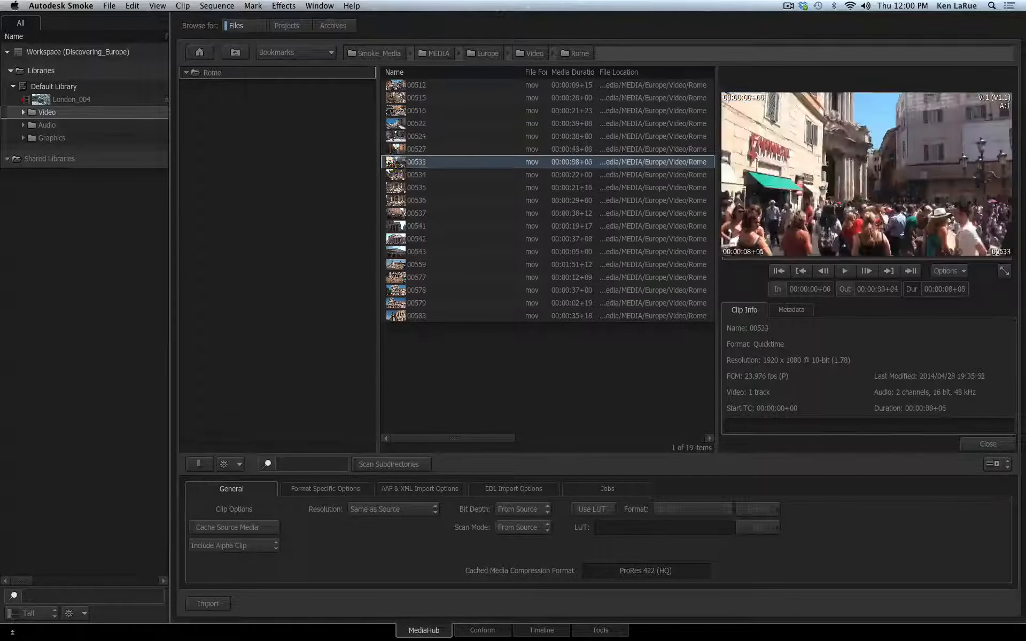
pyautogui.click(399, 200)
pyautogui.press('Down')
pyautogui.press('Down')
pyautogui.press('Down')
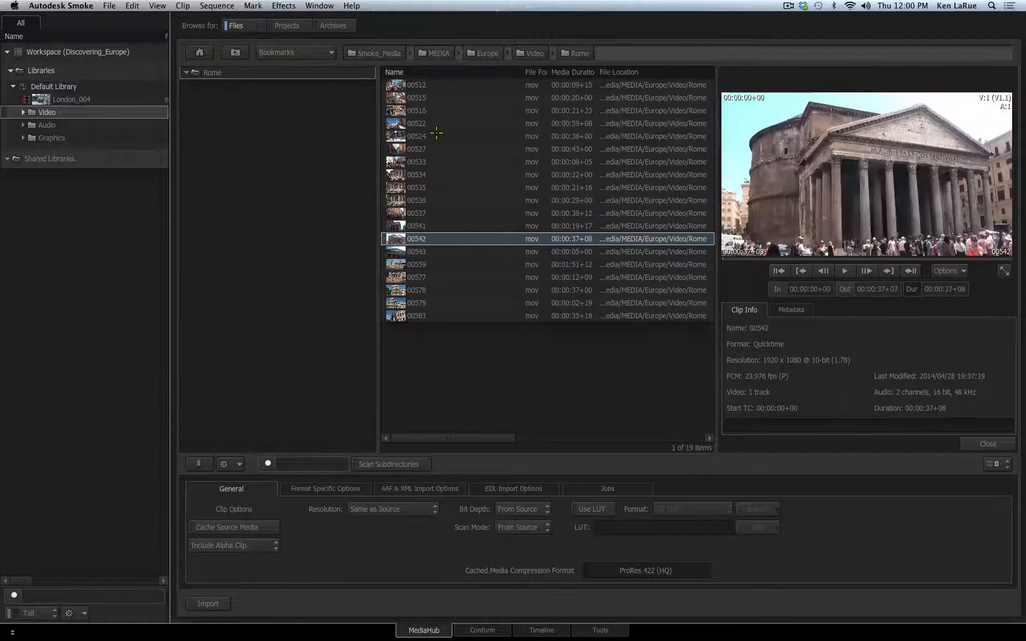
pyautogui.click(421, 110)
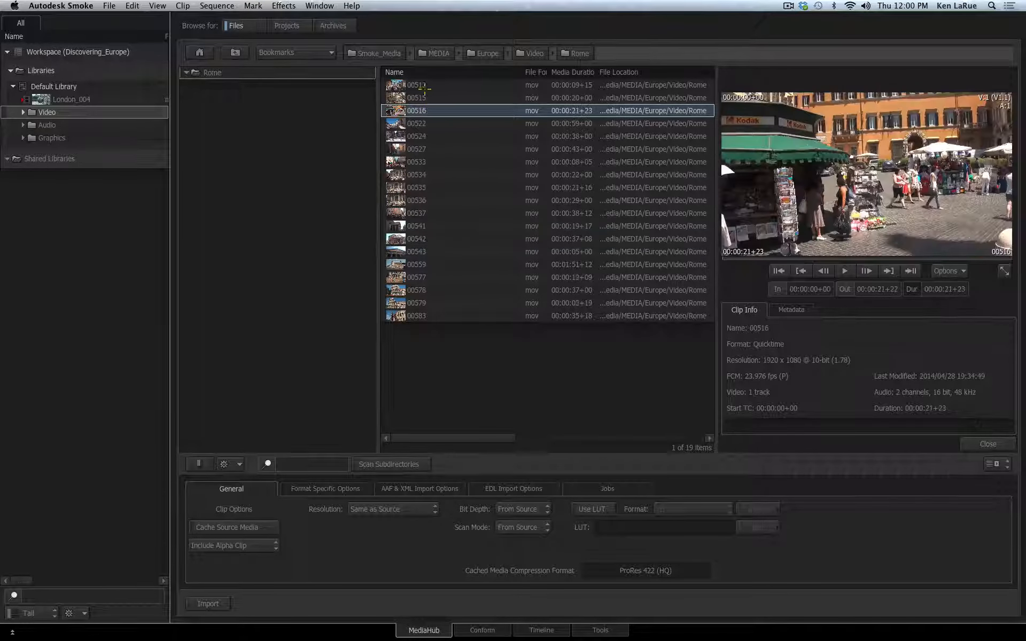
# Preview clip 00522 in the Thumbnails with Preview layout and close the preview.
pyautogui.click(997, 464)
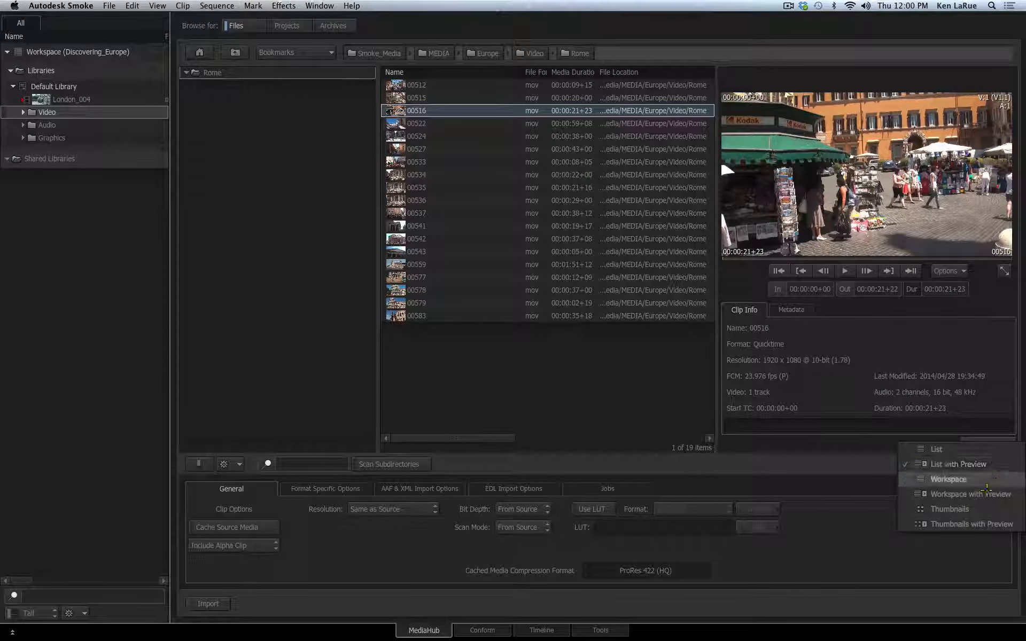
pyautogui.click(967, 524)
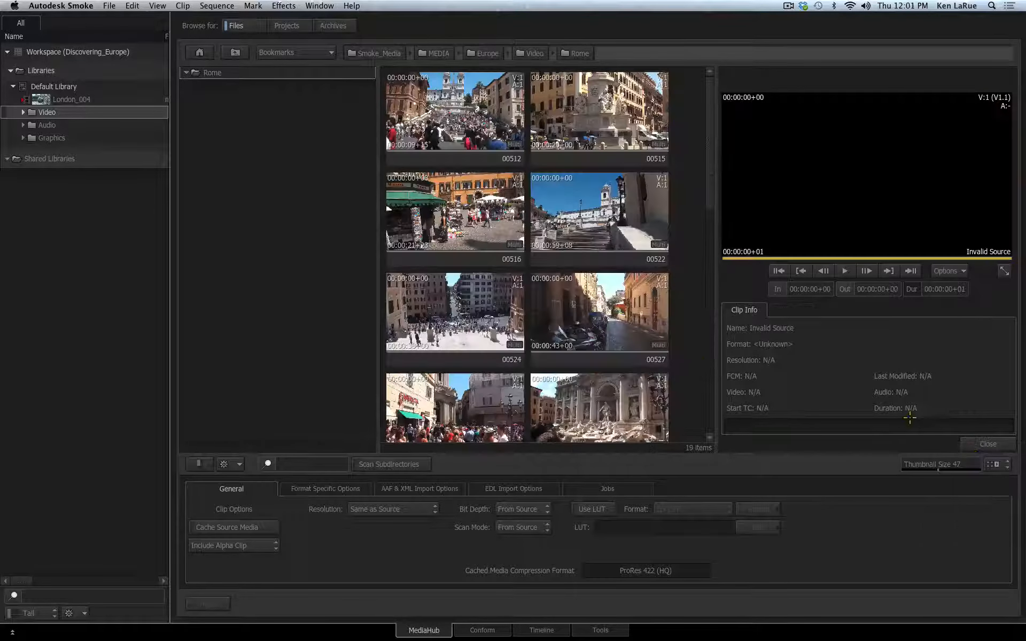
pyautogui.click(604, 229)
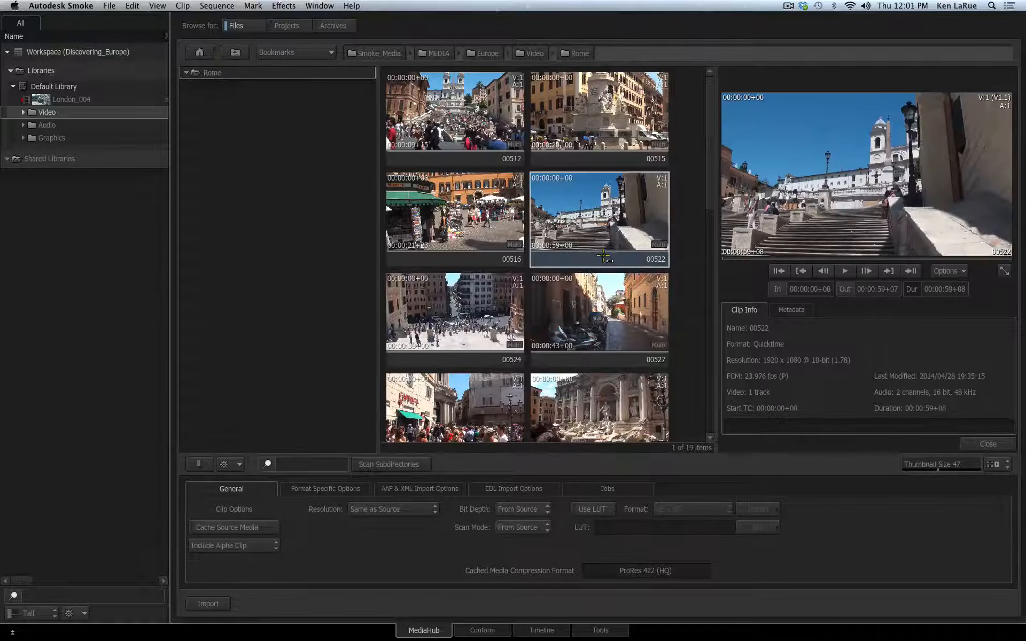
pyautogui.click(986, 444)
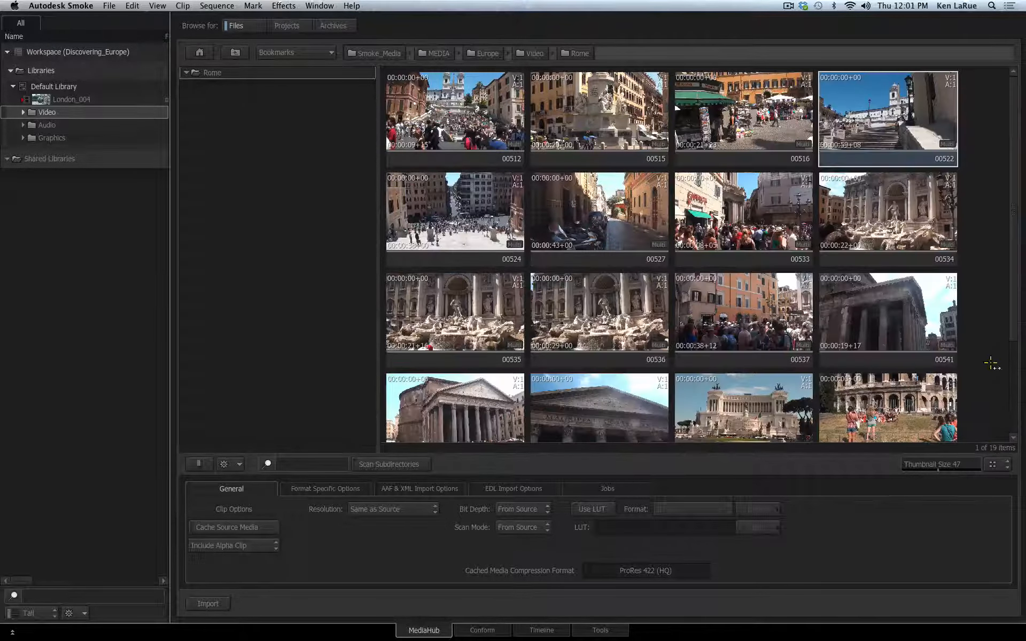
# Open clip 00533 in the preview and display its metadata.
pyautogui.doubleClick(729, 251)
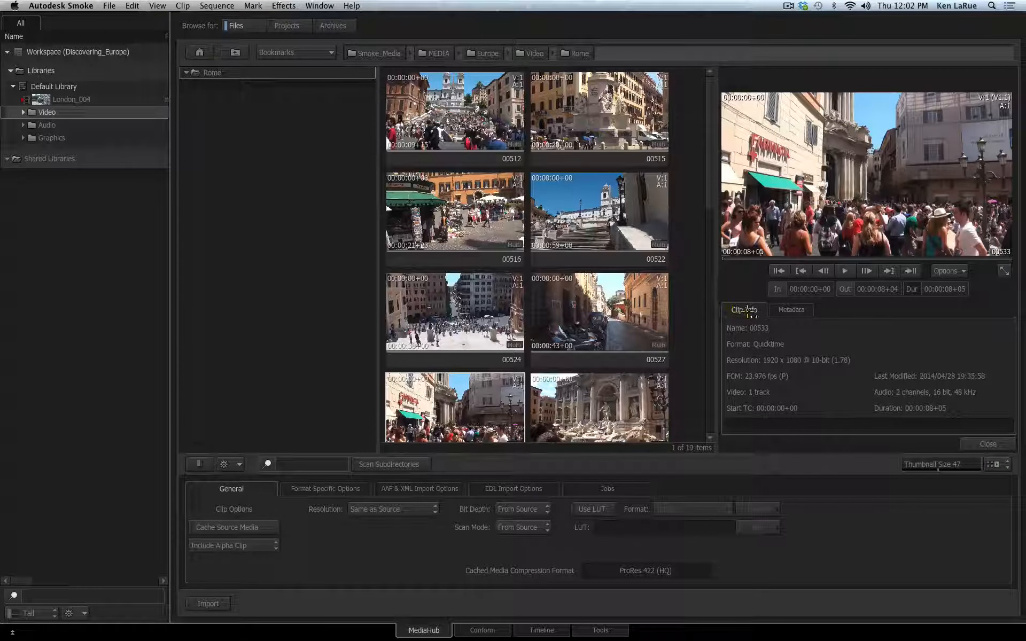
pyautogui.click(789, 310)
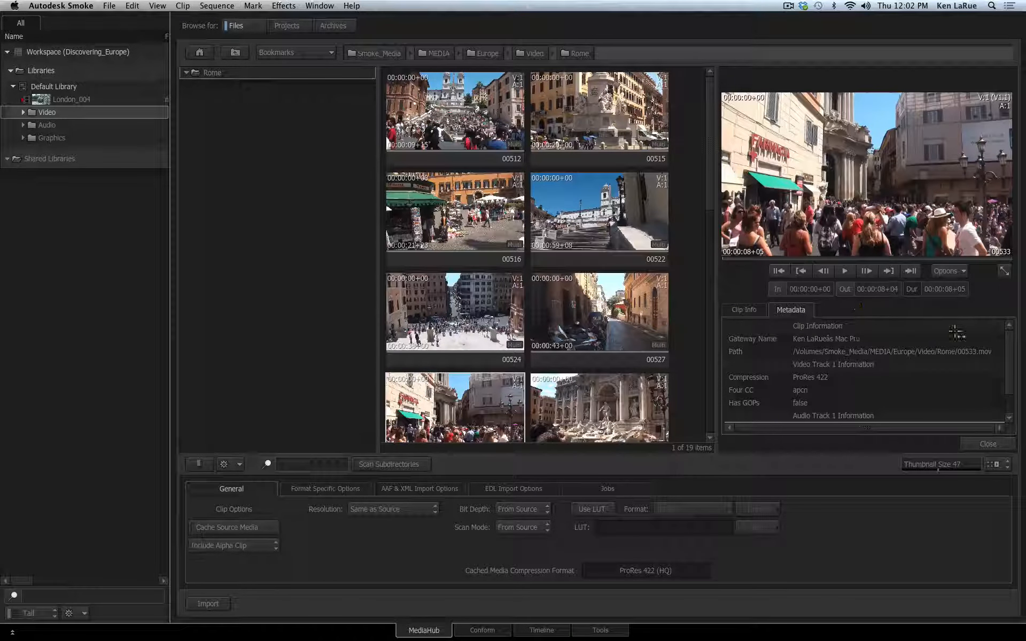
# Return to the basic clip information for 00533, then play and stop the clip in the preview.
pyautogui.moveTo(1019, 359)
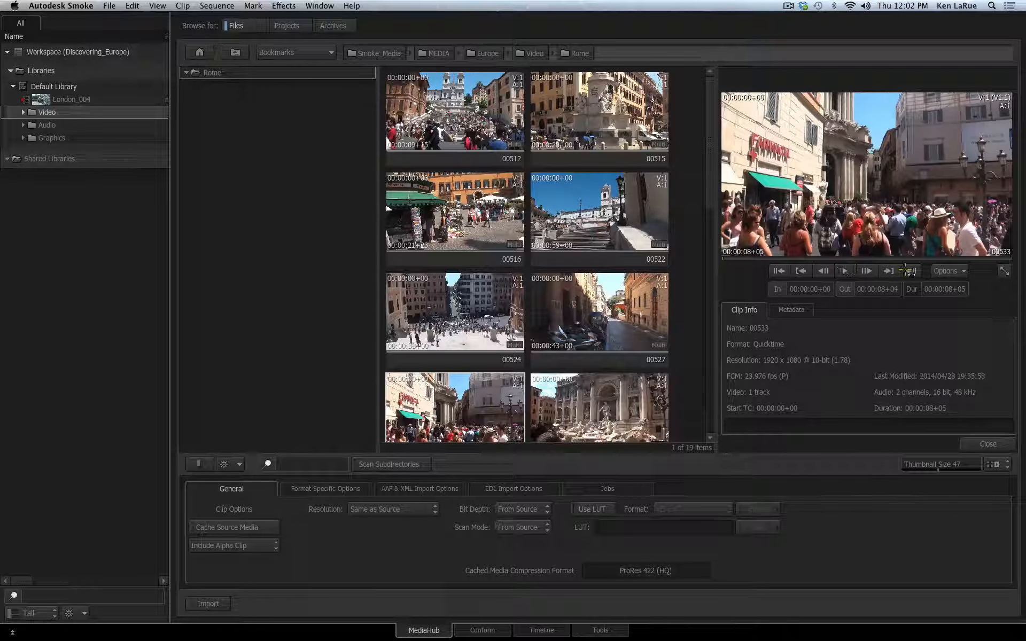
pyautogui.click(847, 270)
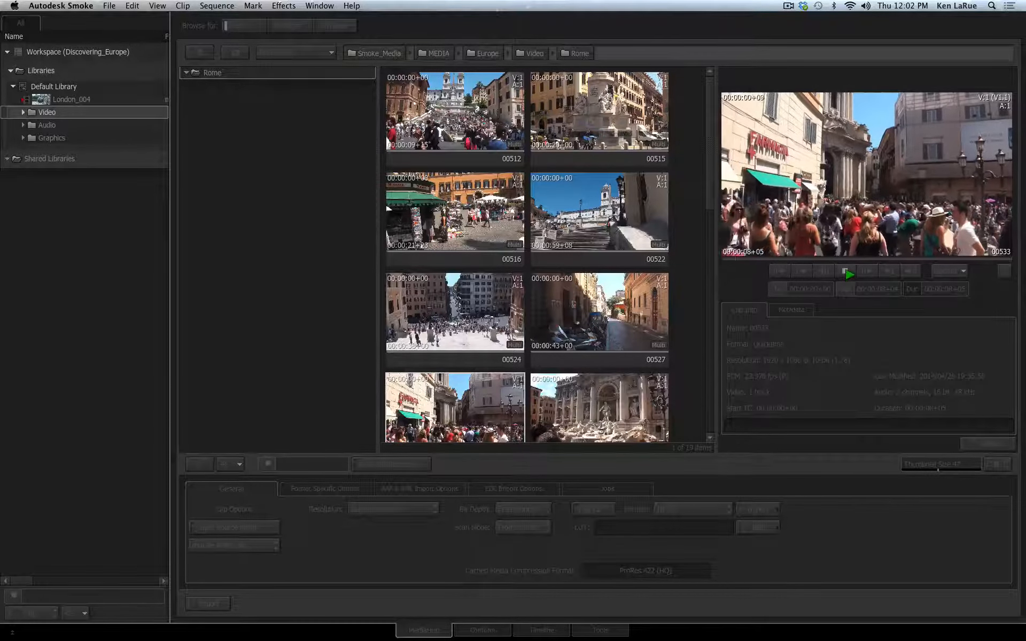
pyautogui.click(845, 272)
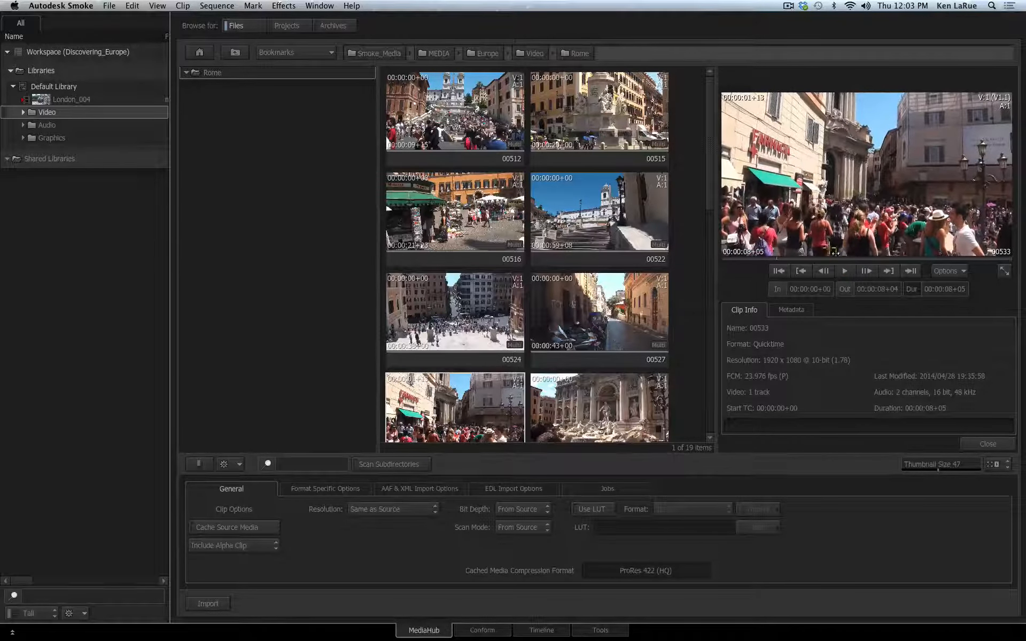
# Mark clip 00533 with an In point at 00:00:00+19 and an Out point at 00:00:04+12.
pyautogui.moveTo(831, 250); pyautogui.dragTo(794, 243)
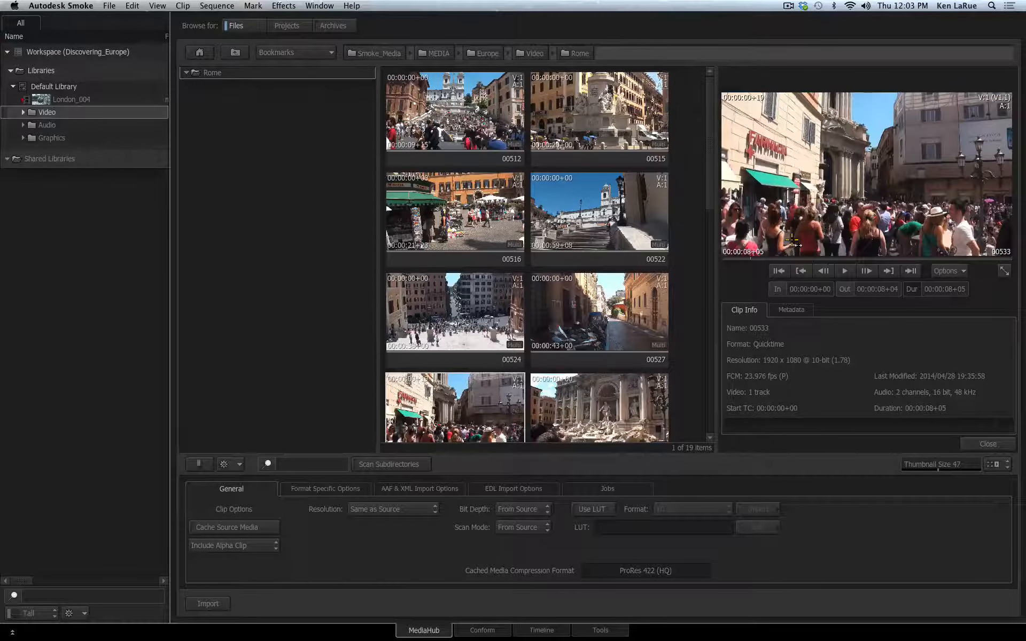
pyautogui.click(778, 289)
pyautogui.moveTo(778, 252); pyautogui.dragTo(882, 251)
pyautogui.click(852, 293)
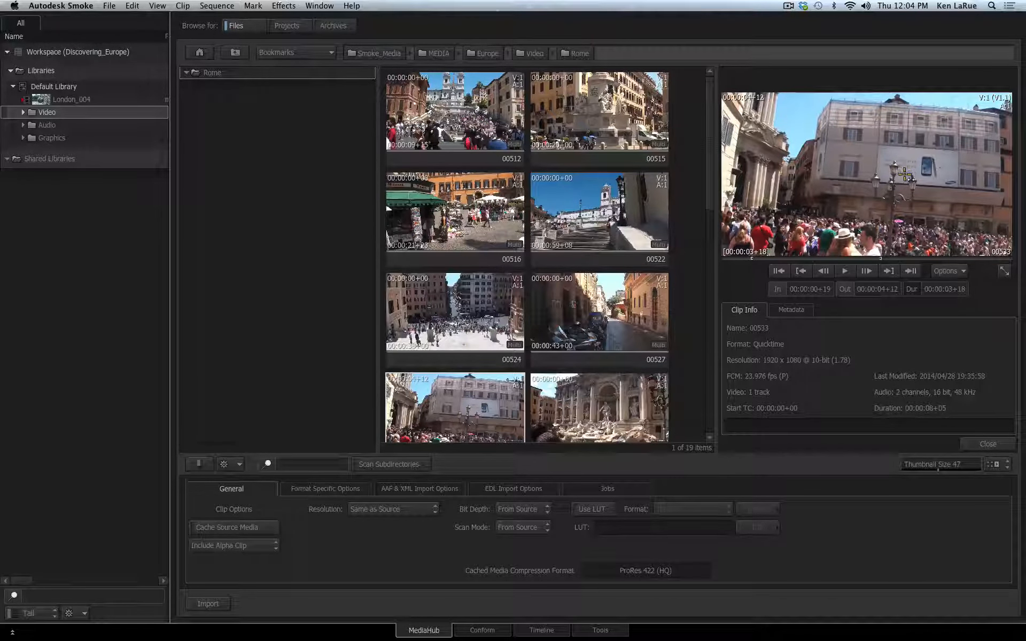
# Review clip 00533 in the full-screen player, playing and scrubbing through it, and return to the browser.
pyautogui.click(1006, 271)
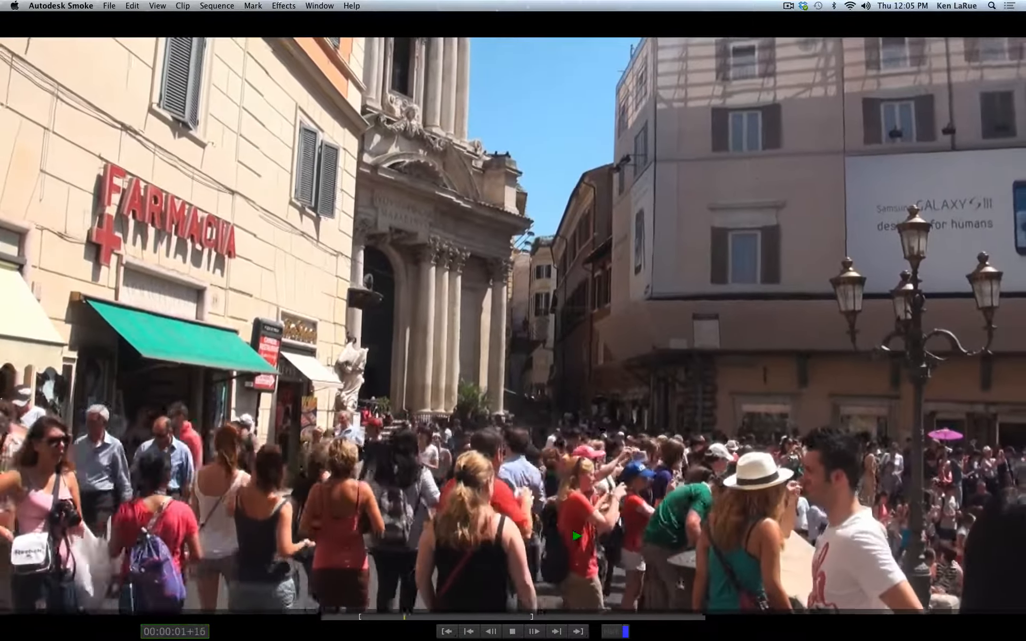
pyautogui.press('space')
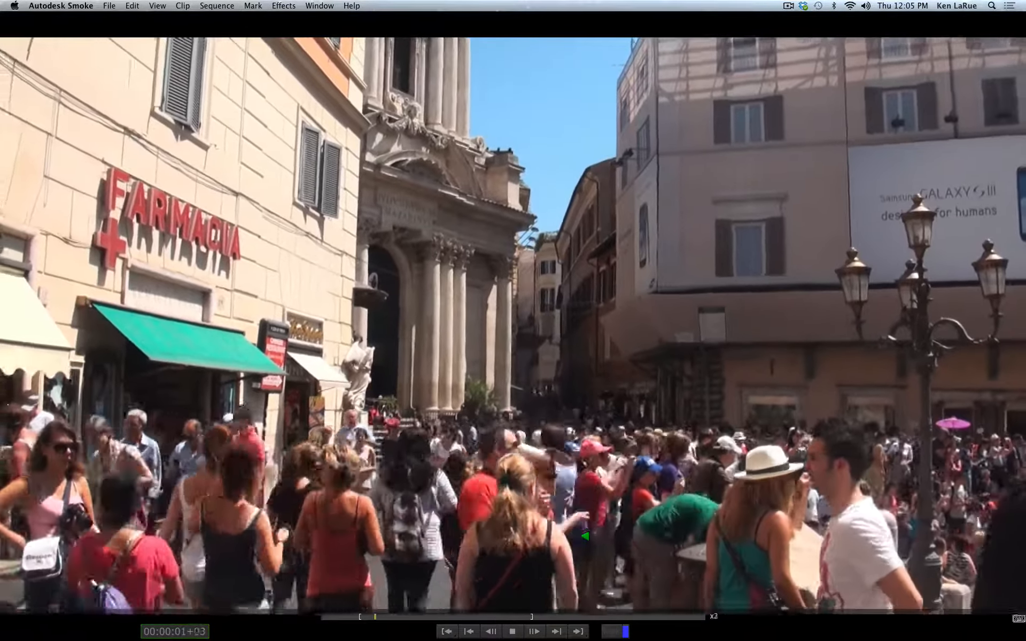
pyautogui.press('space')
pyautogui.moveTo(581, 536); pyautogui.dragTo(759, 519)
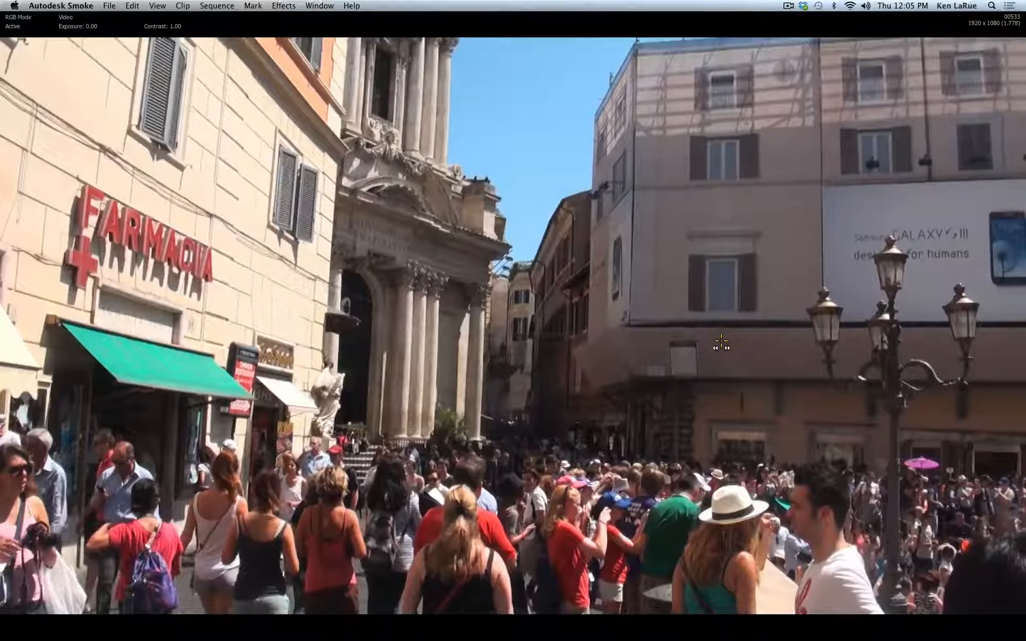
pyautogui.moveTo(848, 618)
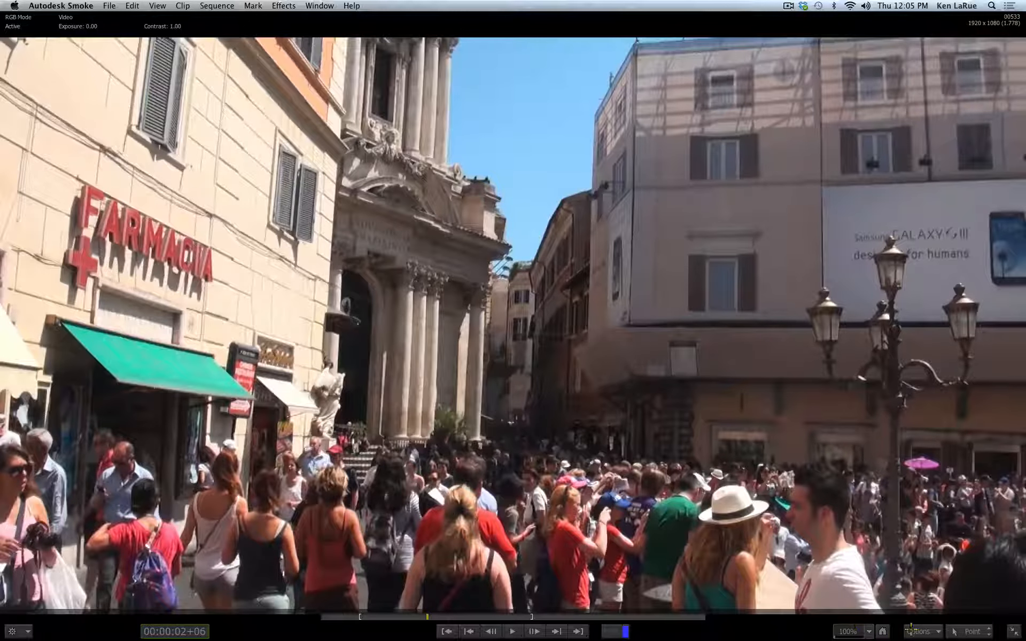
pyautogui.click(1014, 631)
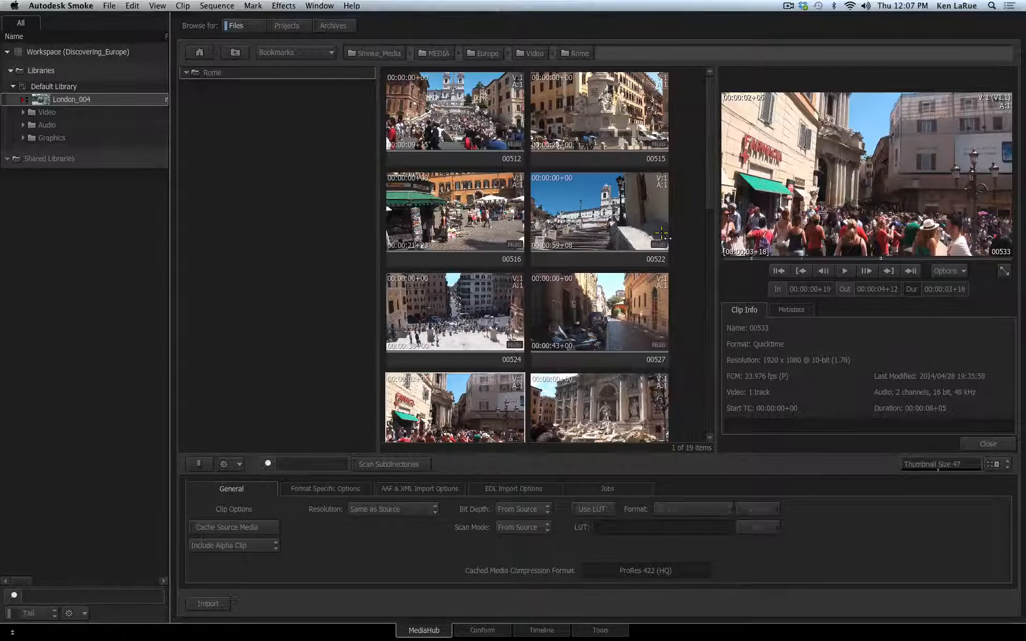
# Import the marked clip 00533 and clip 00516 into the Default Library.
pyautogui.scroll(-2, 708, 192)
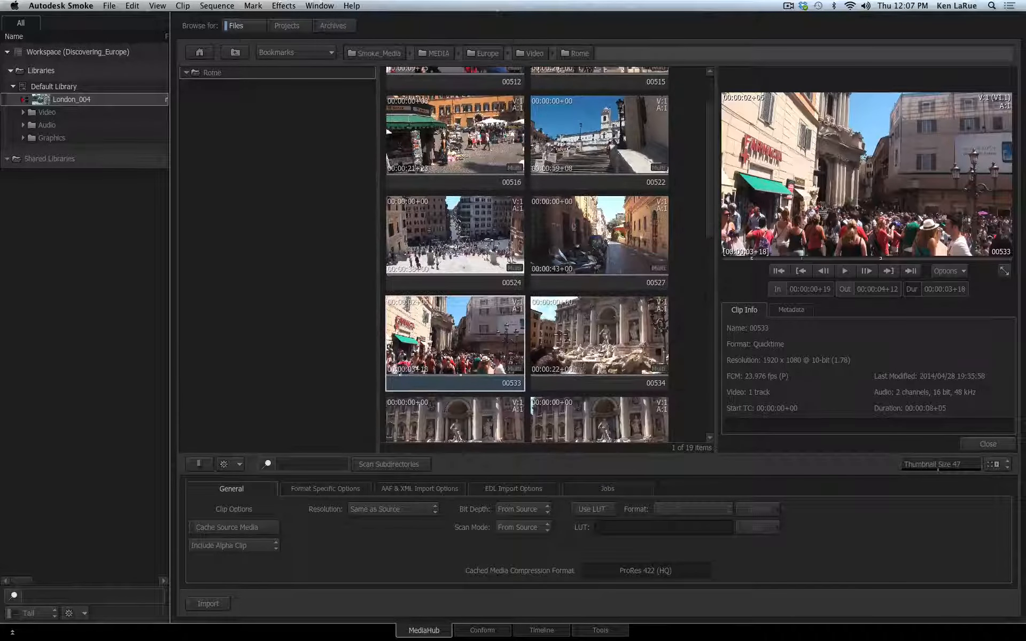
pyautogui.click(54, 86)
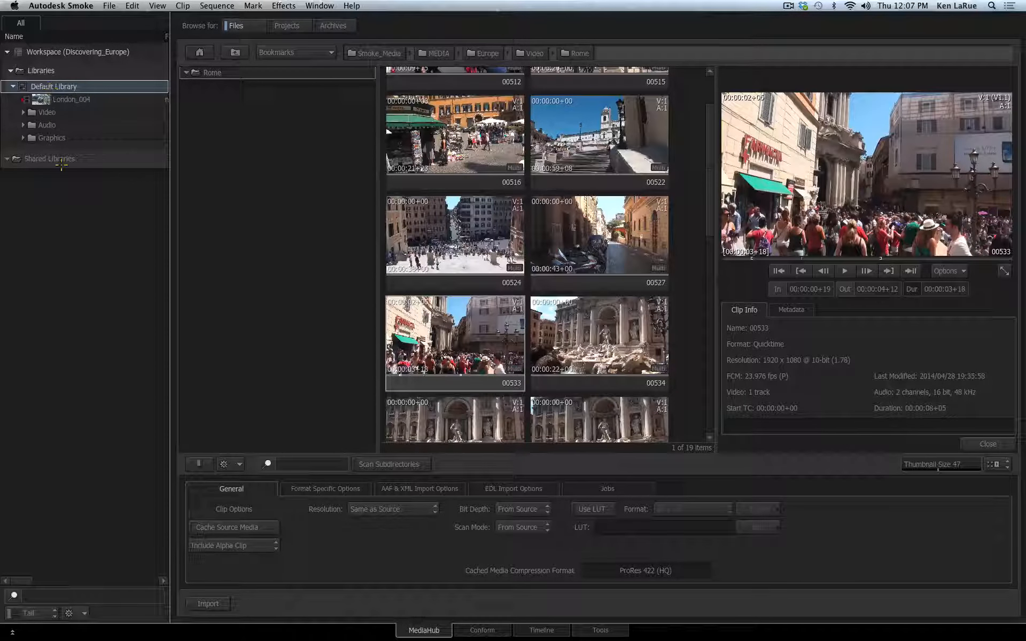
pyautogui.click(206, 606)
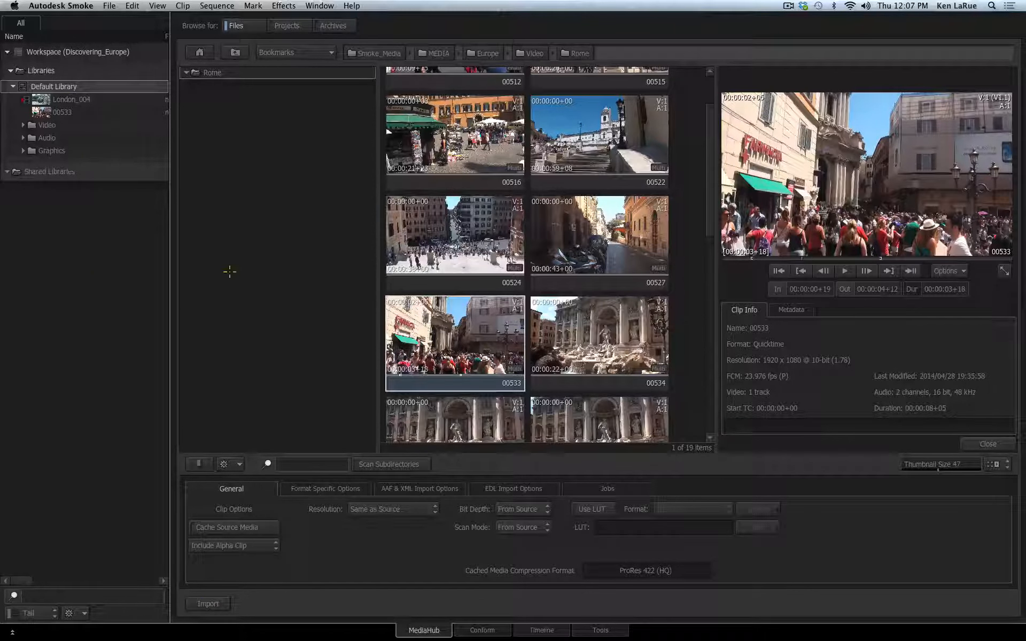
pyautogui.moveTo(459, 182); pyautogui.dragTo(57, 86)
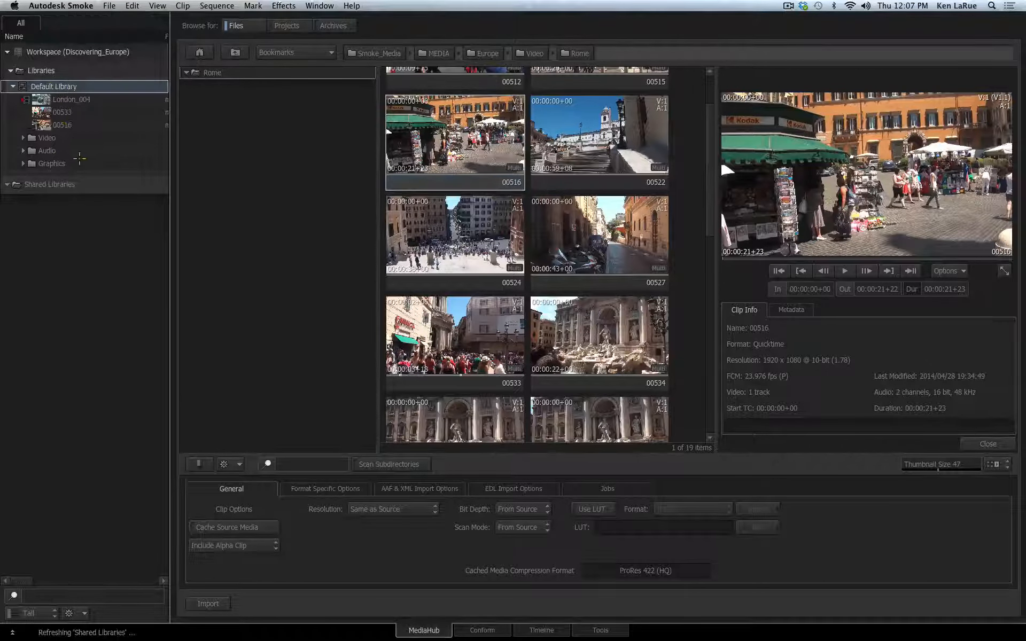
# Import clips 00527, 00534 and 00524 together into the Default Library.
pyautogui.click(432, 284)
pyautogui.click(588, 283)
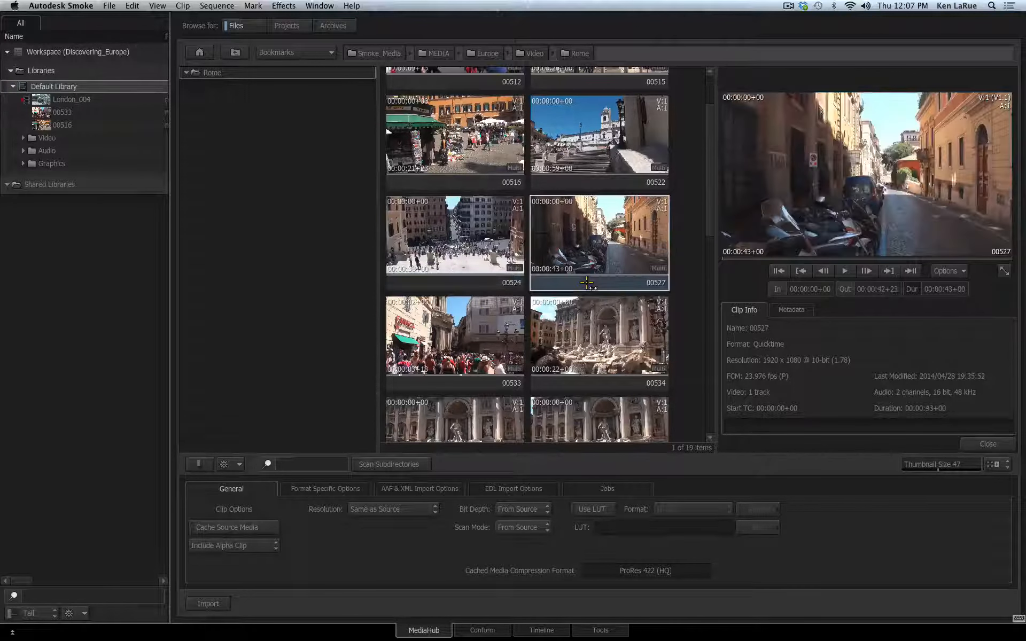
pyautogui.keyDown('super'); pyautogui.click(585, 385); pyautogui.keyUp('super')
pyautogui.keyDown('super'); pyautogui.click(491, 283); pyautogui.keyUp('super')
pyautogui.moveTo(481, 281); pyautogui.dragTo(65, 88)
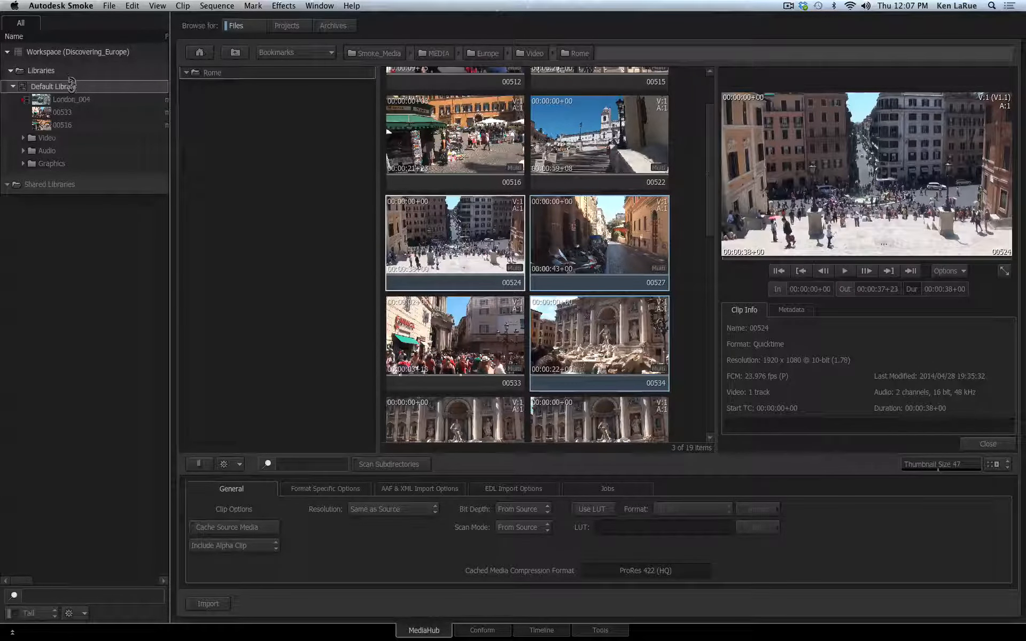
# Import clip 00522 into a new library named Rome and expand that library.
pyautogui.click(607, 181)
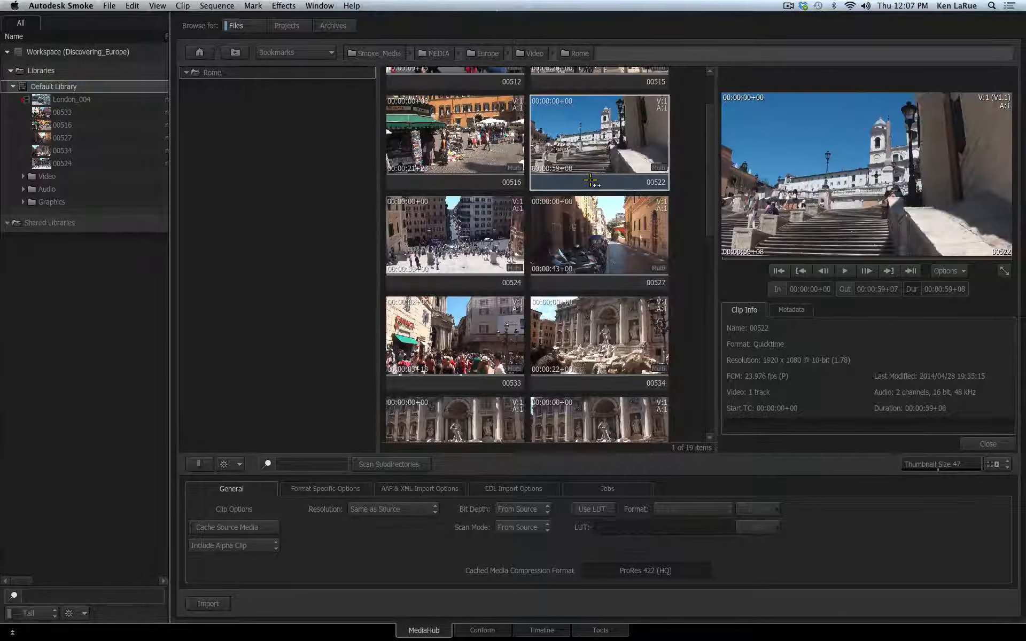
pyautogui.moveTo(593, 180); pyautogui.dragTo(51, 75)
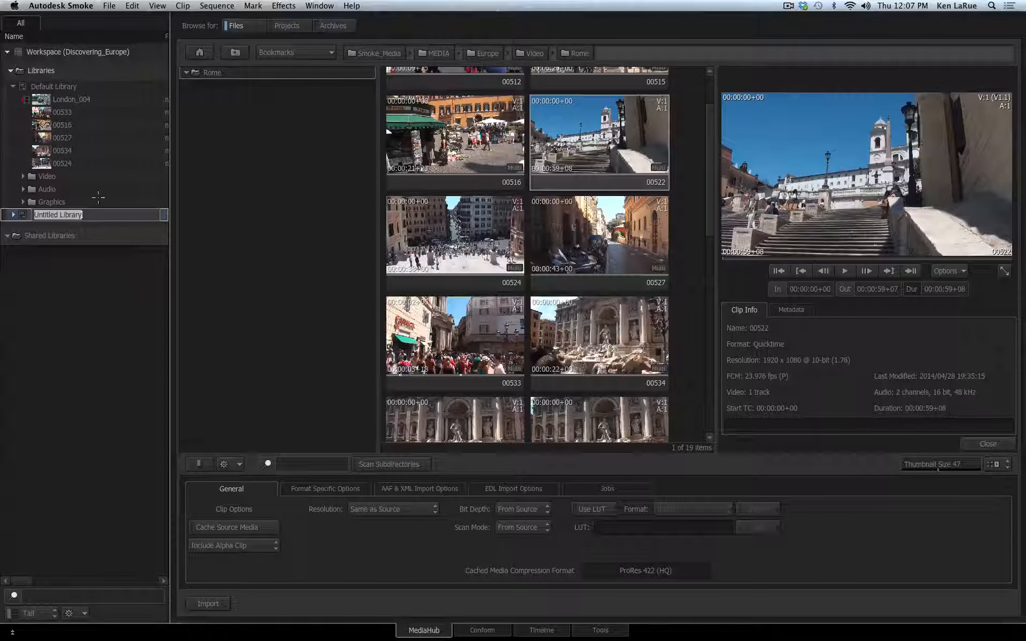
pyautogui.write('Rome')
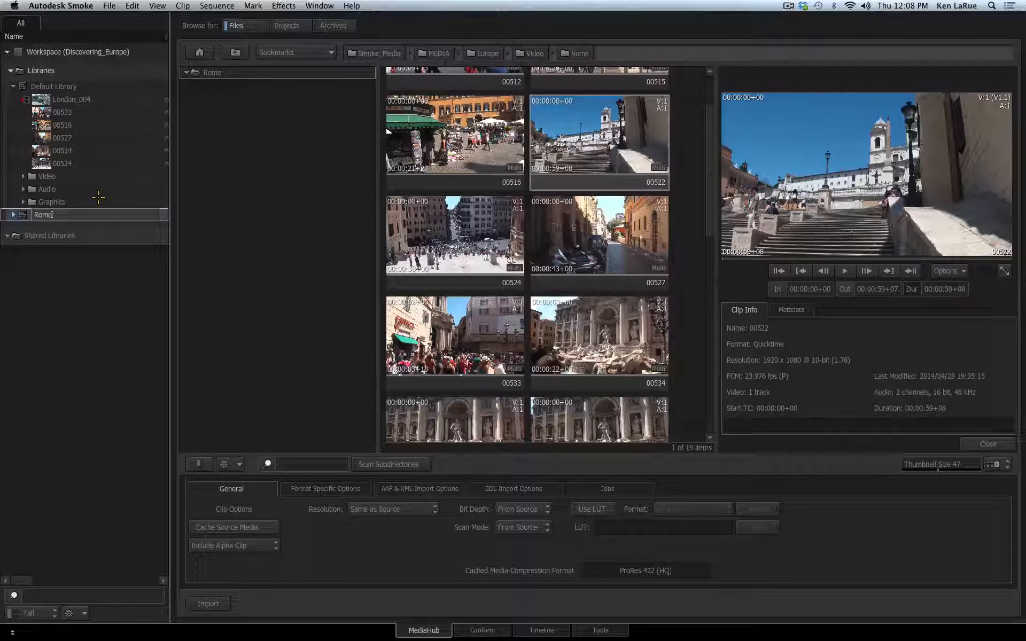
pyautogui.press('Return')
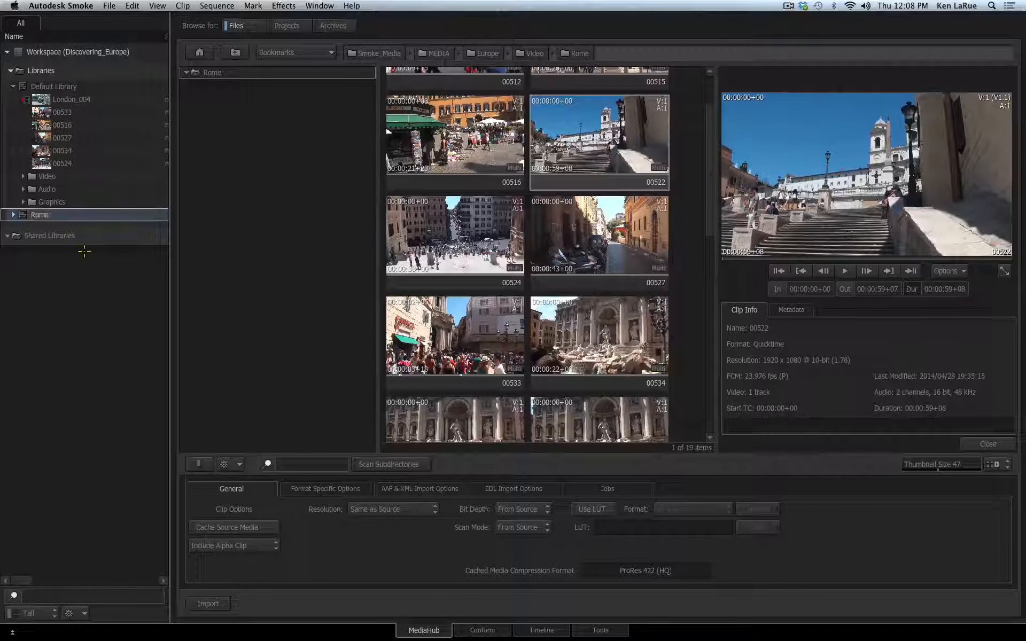
pyautogui.click(13, 215)
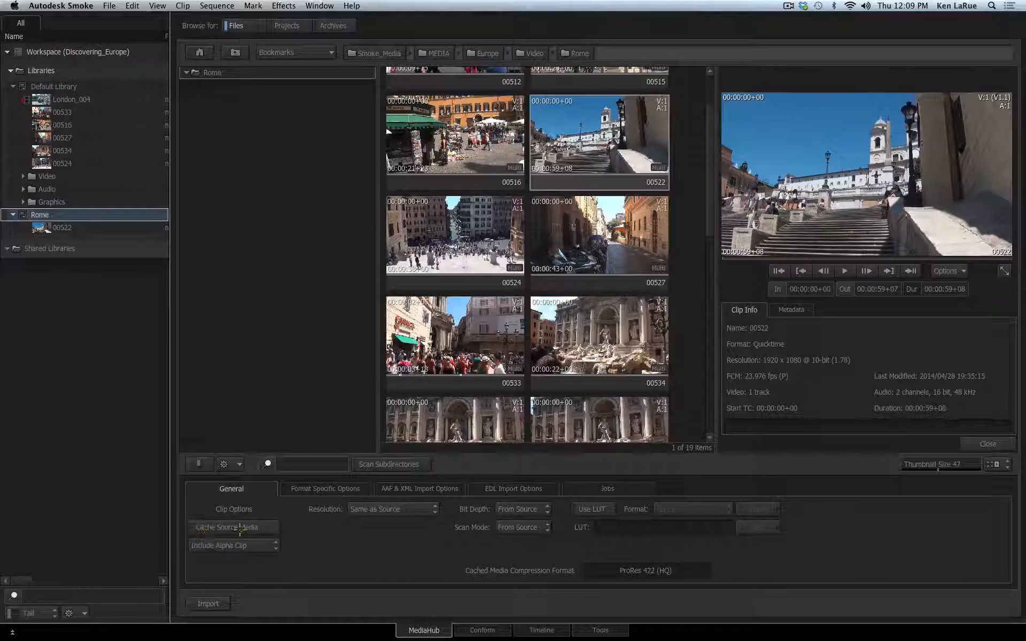
# Enable the Cache Source Media import option and turn it off again.
pyautogui.click(251, 528)
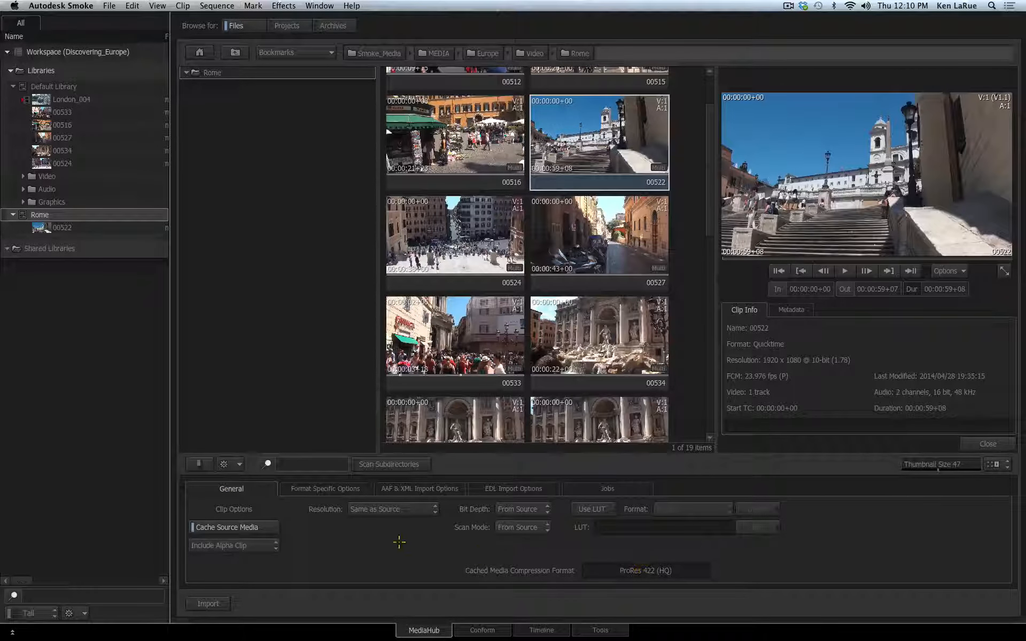
pyautogui.click(246, 527)
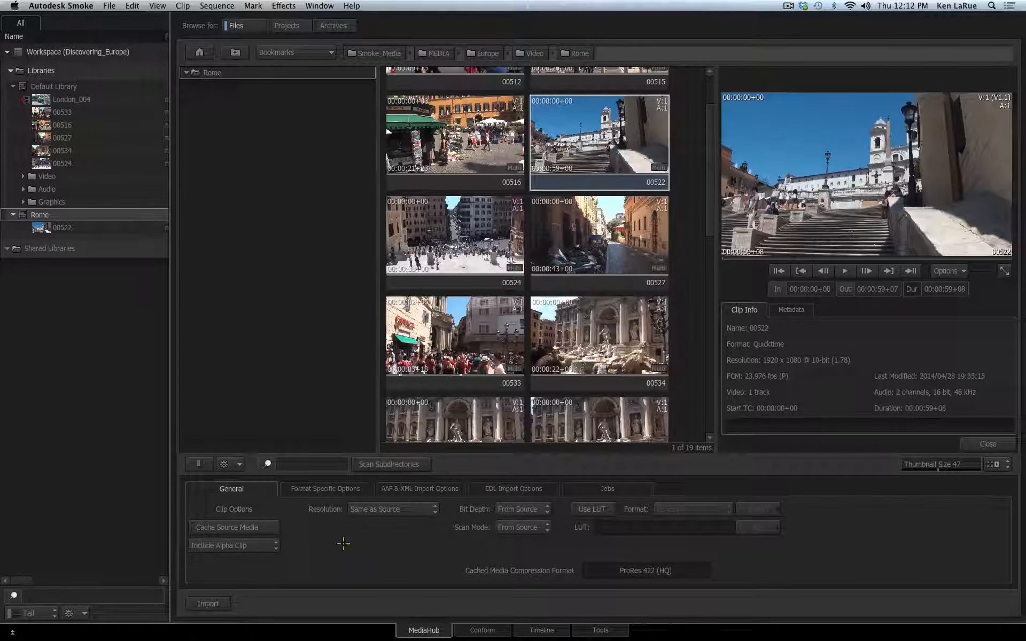
# Flush the source media cache of clip 00522 in the Rome library.
pyautogui.rightClick(57, 225)
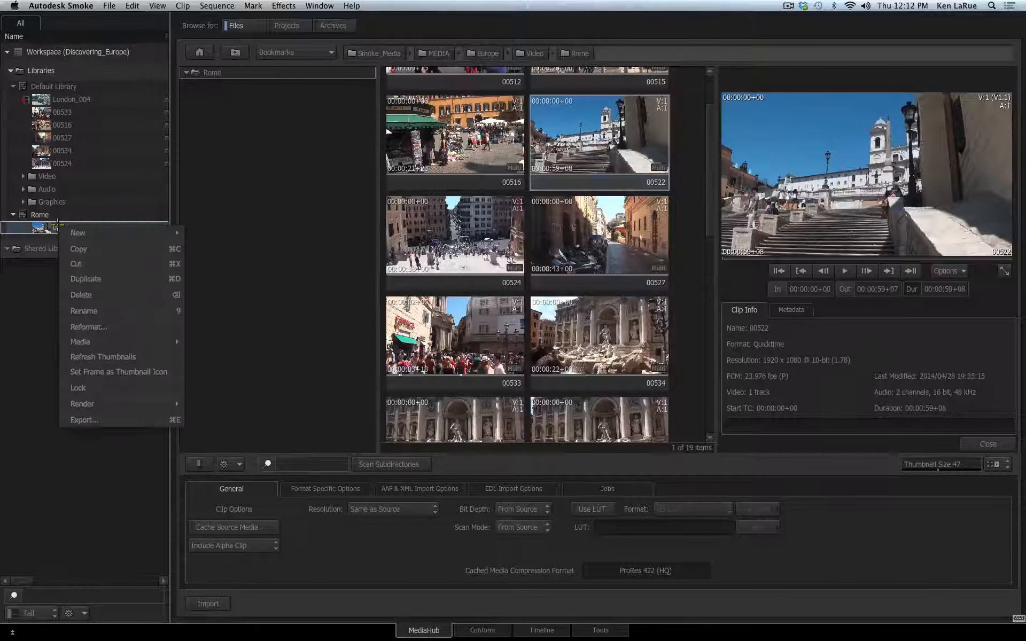
pyautogui.moveTo(64, 231)
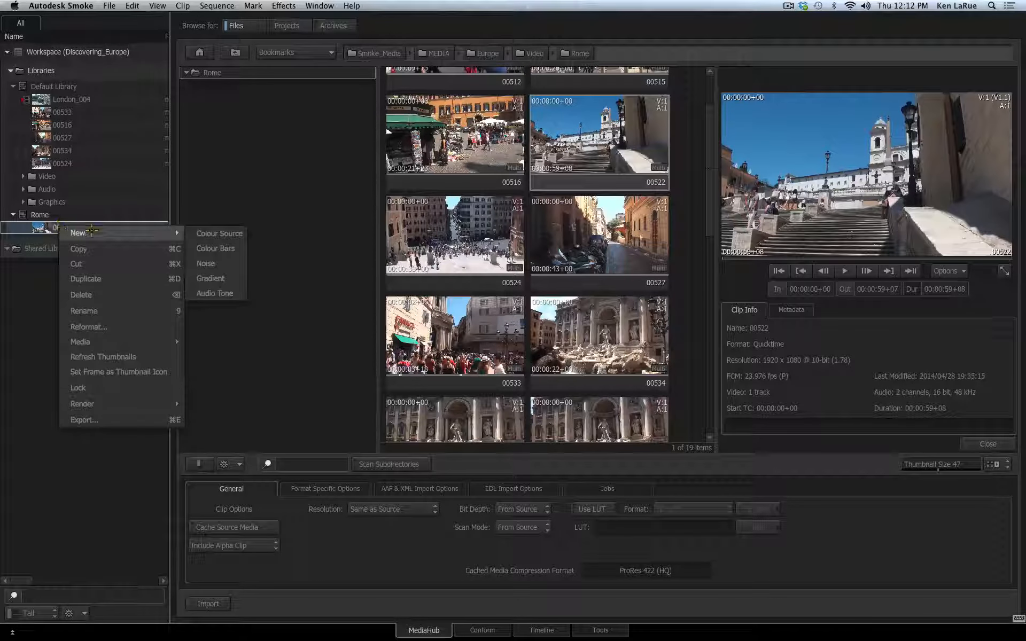
pyautogui.moveTo(125, 342)
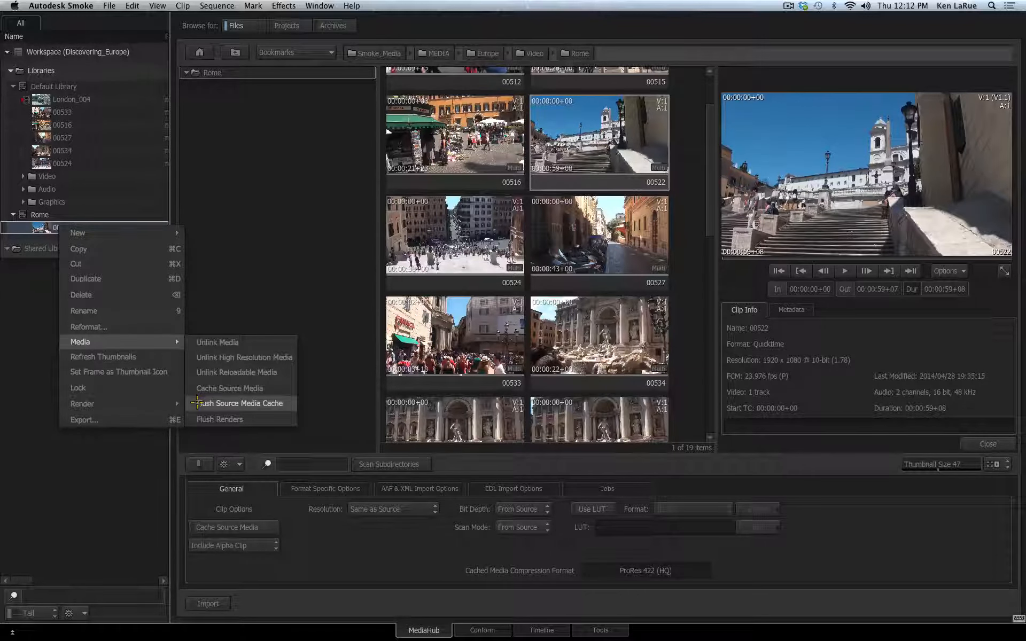
pyautogui.click(270, 402)
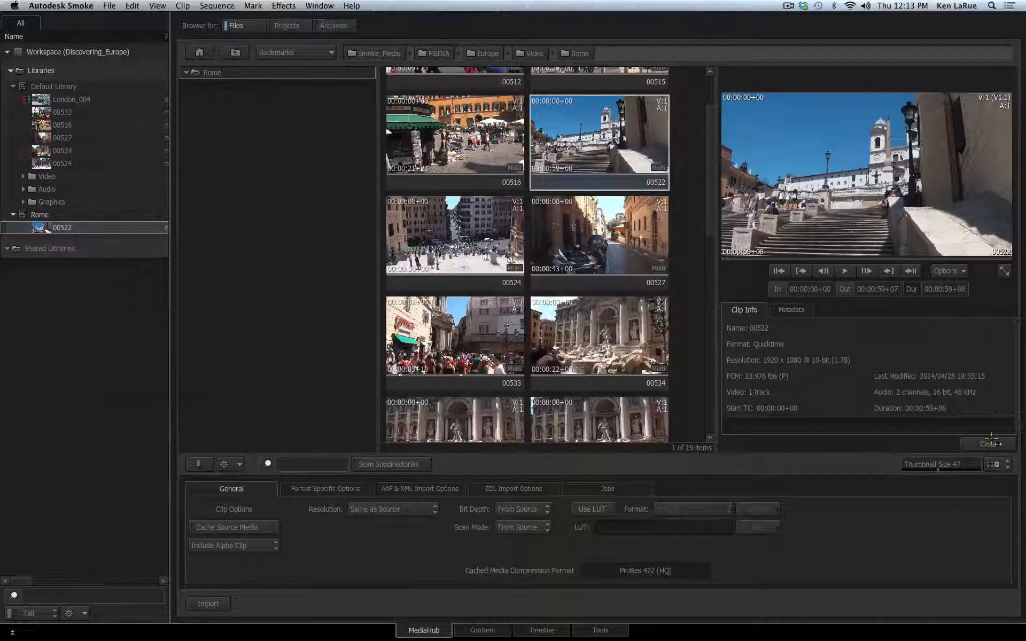
# Close the clip preview, go up to the Video folder, and import the whole London folder into Libraries.
pyautogui.click(978, 441)
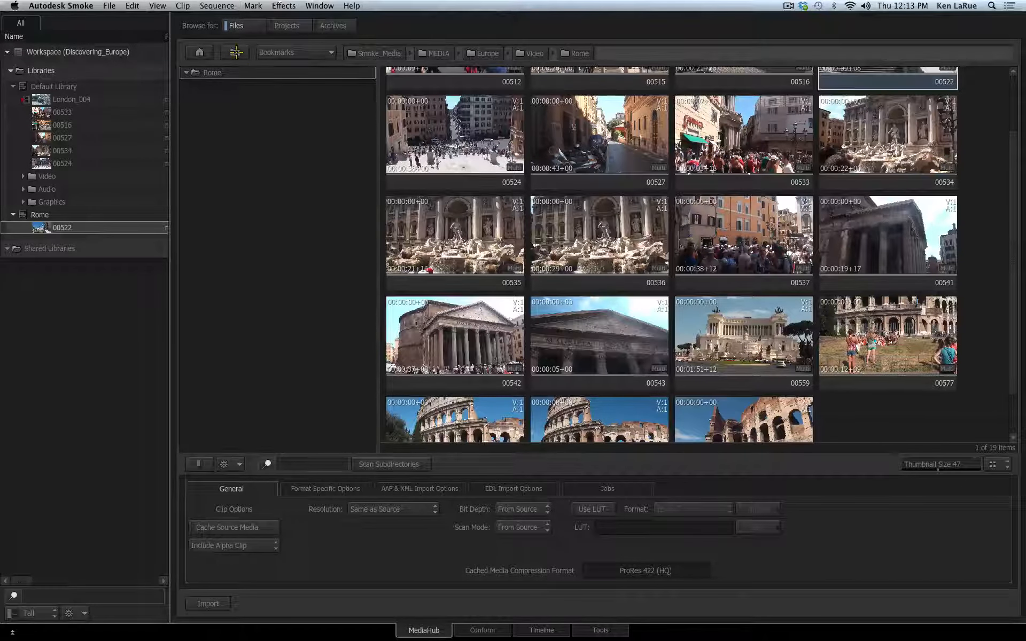
pyautogui.click(237, 51)
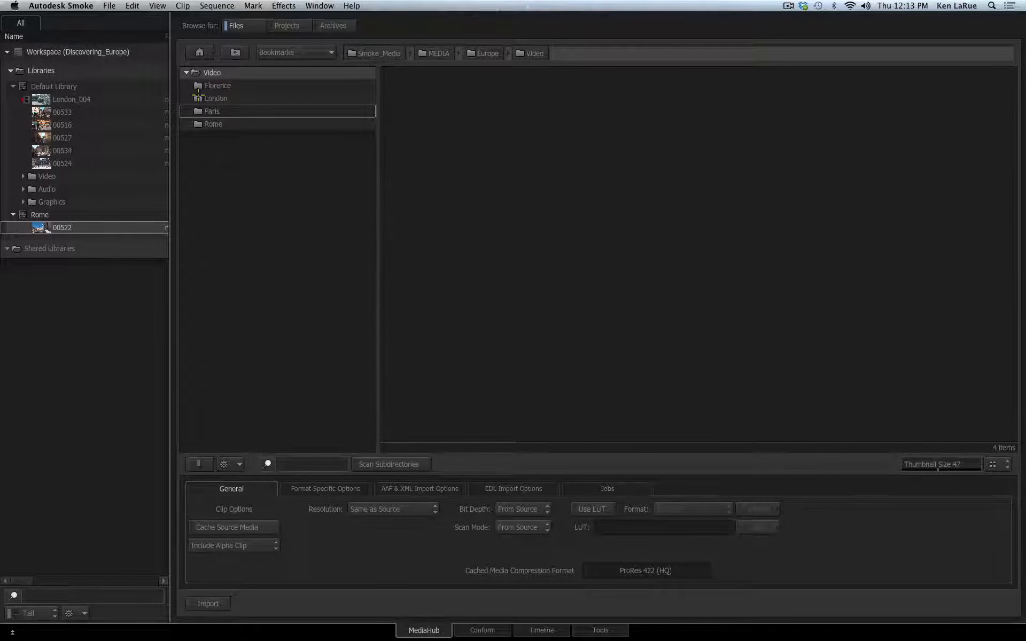
pyautogui.moveTo(198, 97); pyautogui.dragTo(64, 75)
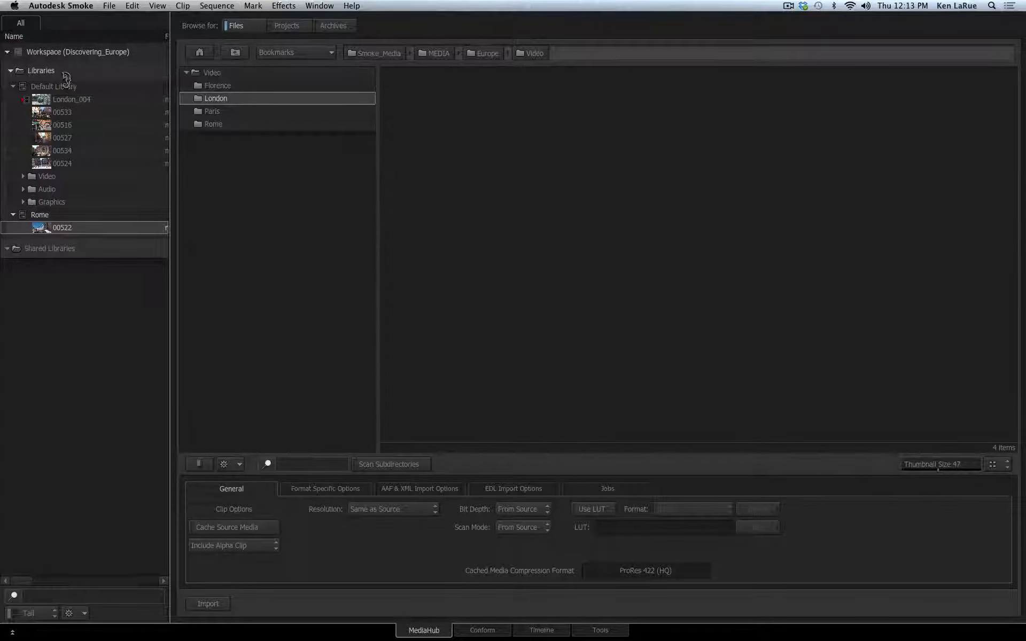